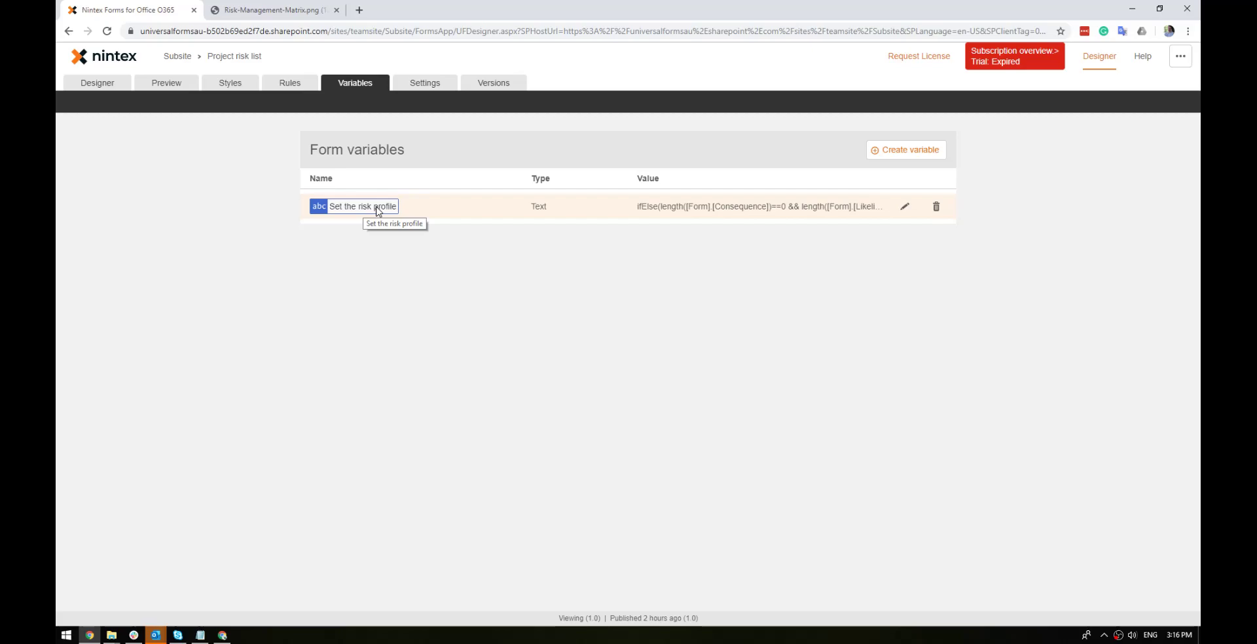
# Start a new text variable named Temp whose formula is an ifElse function testing the form's Consequence field
pyautogui.click(898, 152)
pyautogui.click(463, 236)
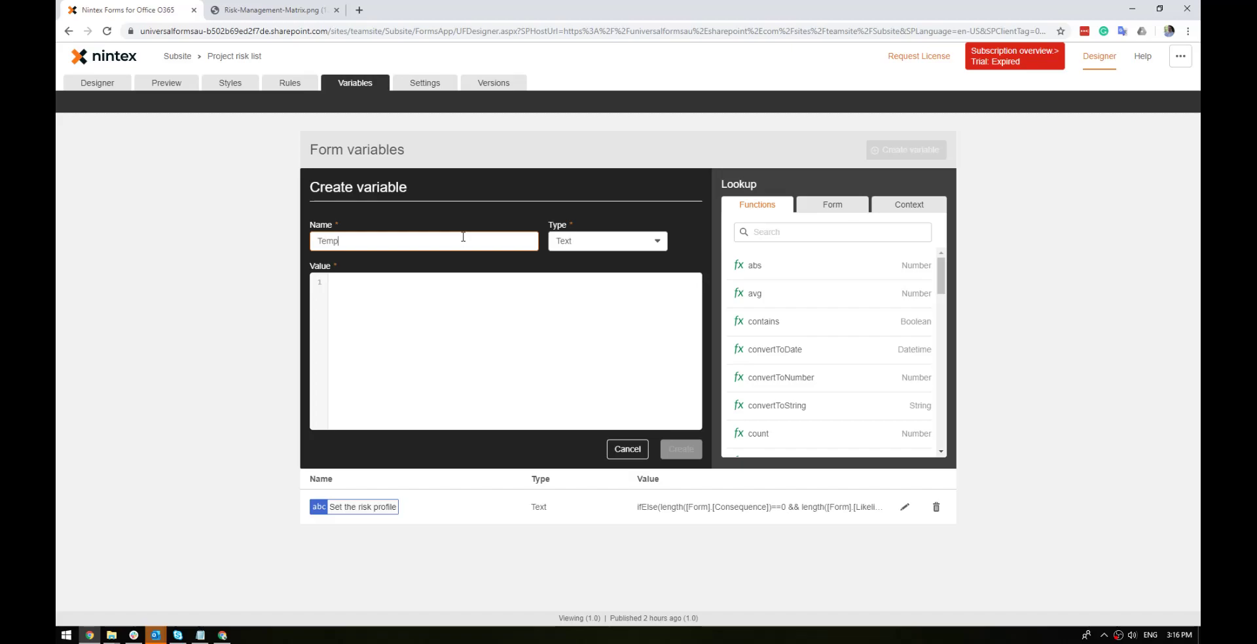
pyautogui.click(465, 304)
pyautogui.write('if')
pyautogui.press('Return')
pyautogui.write('con')
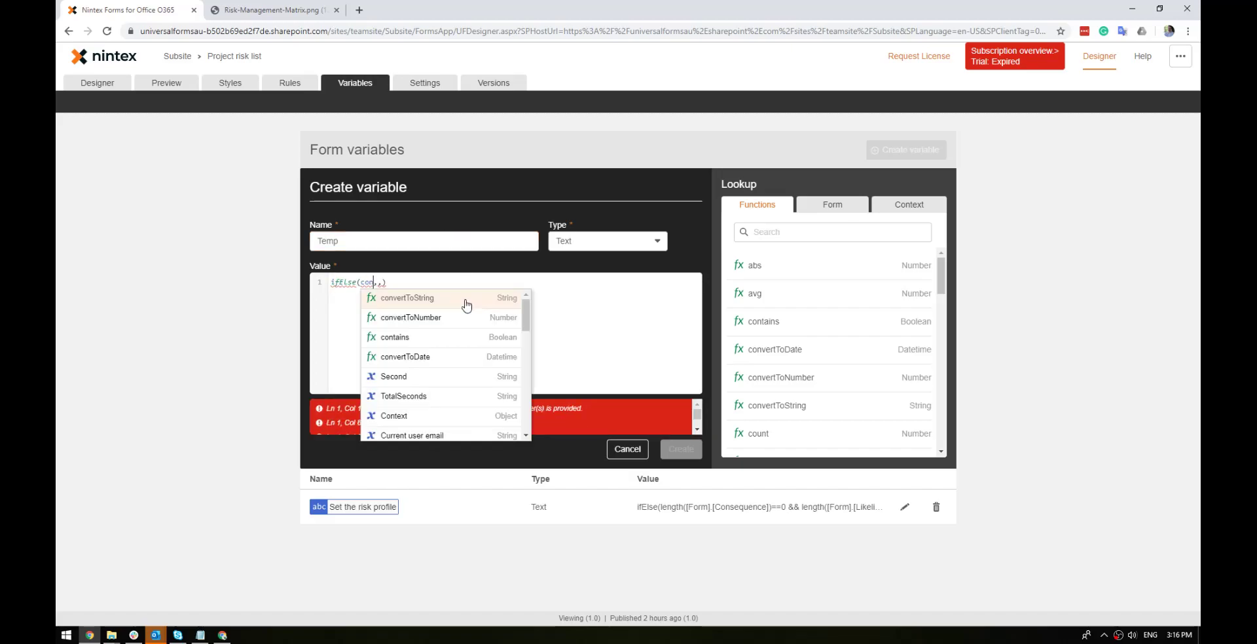
pyautogui.write('s')
pyautogui.press('Return')
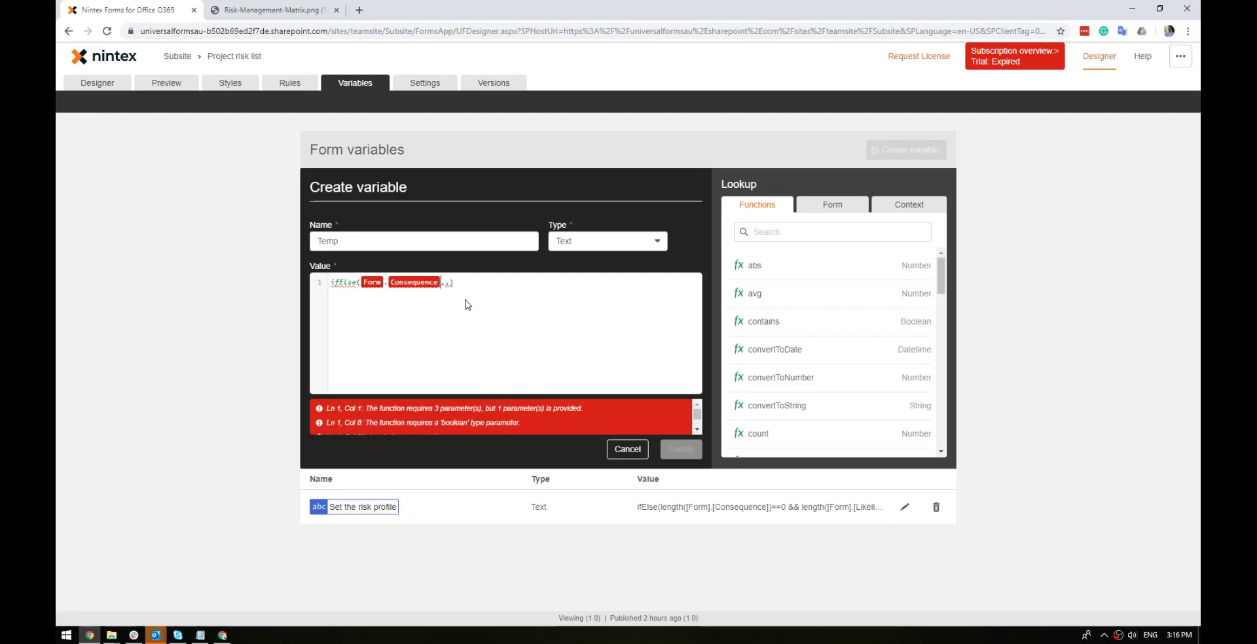
# Complete the first comparison in the ifElse condition so that Consequence equals "Critical", using the risk matrix as reference
pyautogui.write('=="')
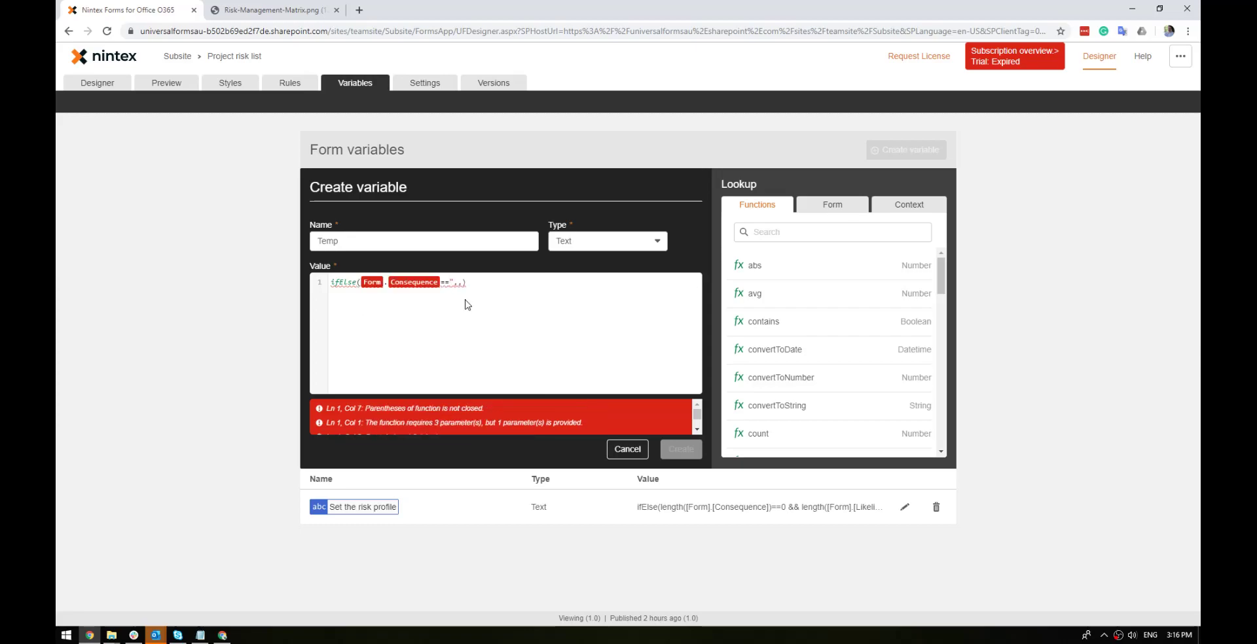
pyautogui.click(298, 12)
pyautogui.click(141, 9)
pyautogui.write('Extreme"')
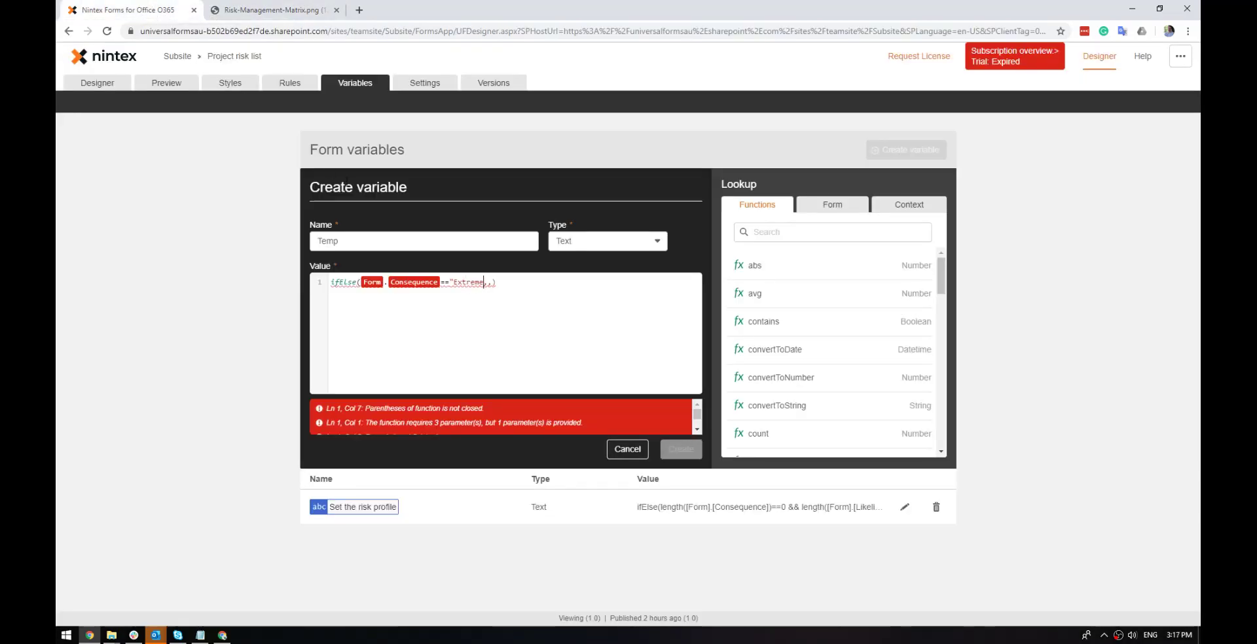
pyautogui.click(264, 9)
pyautogui.click(157, 7)
pyautogui.doubleClick(456, 282)
pyautogui.write('Crit')
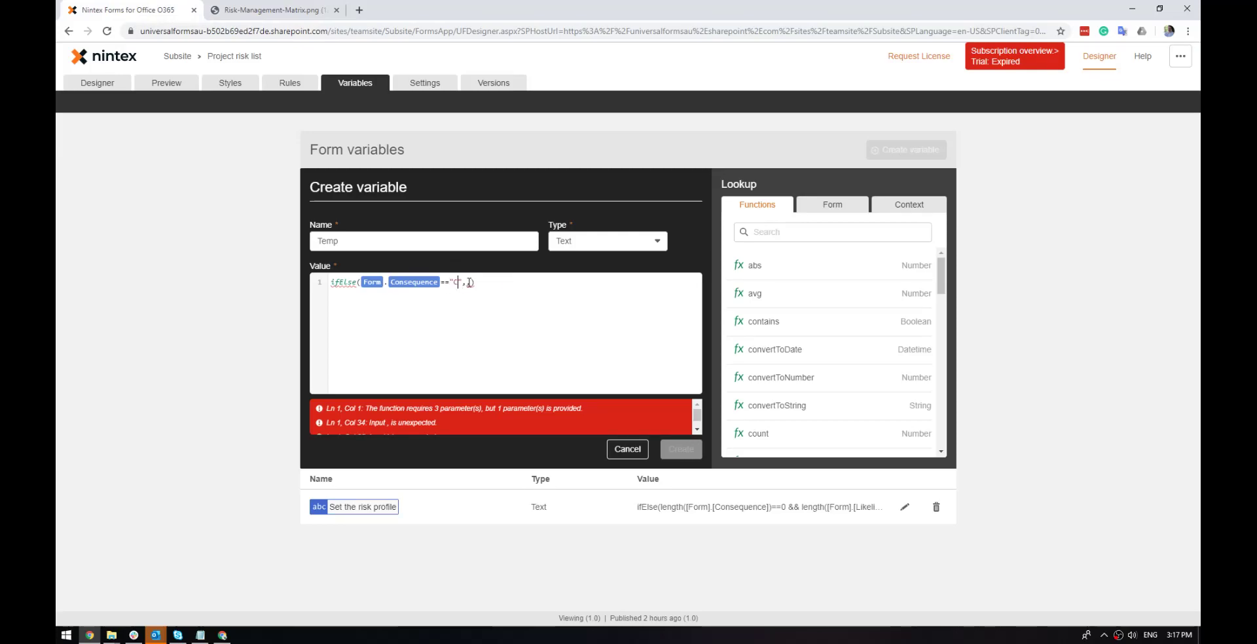
pyautogui.write('ical')
pyautogui.press('Right')
# Extend the condition with && and a check that the form's Likelihood equals "Almost certain", as labelled in the risk matrix
pyautogui.write('&& ')
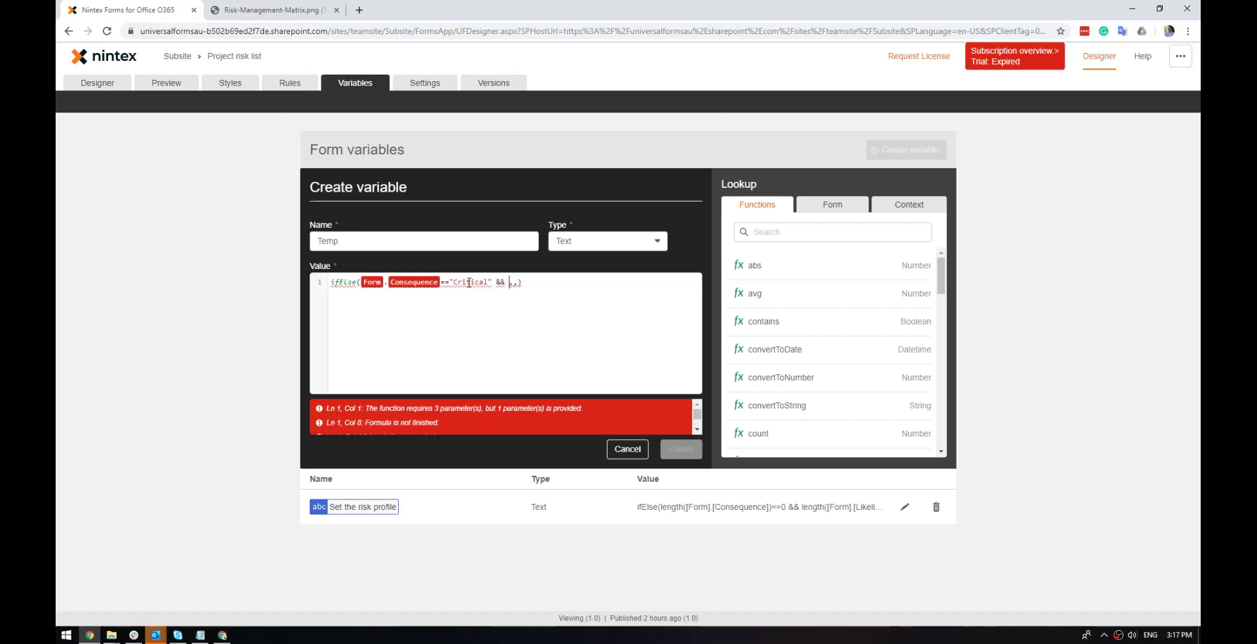
pyautogui.write('li')
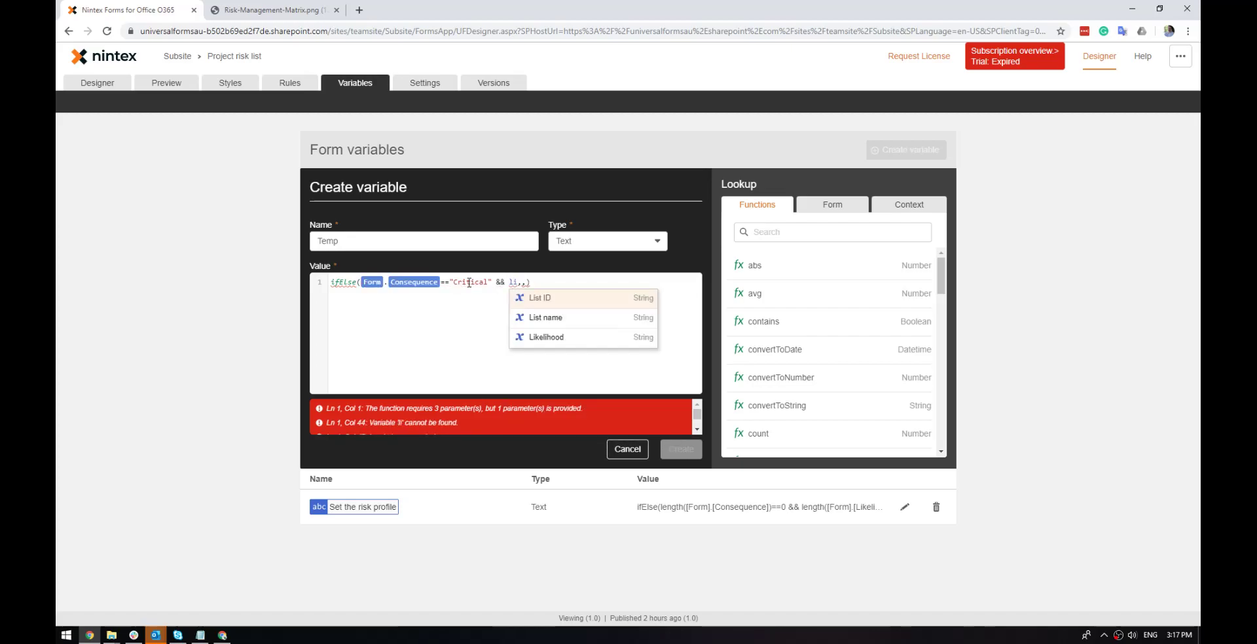
pyautogui.press('Down')
pyautogui.press('Down')
pyautogui.press('Return')
pyautogui.write('==')
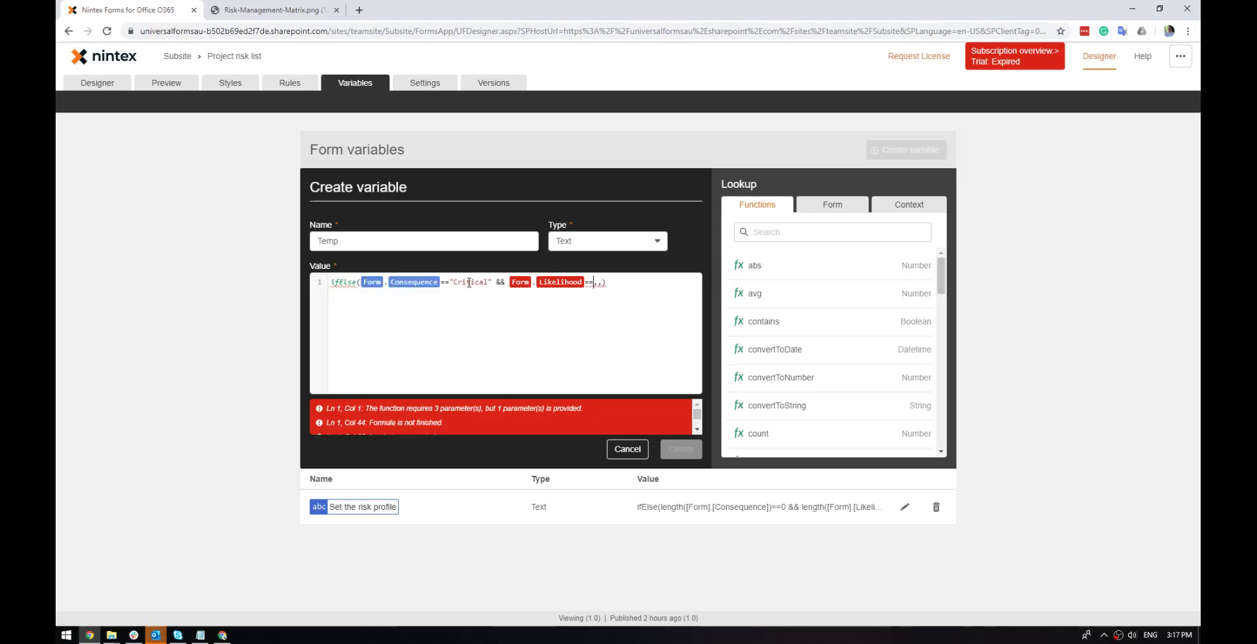
pyautogui.click(235, 11)
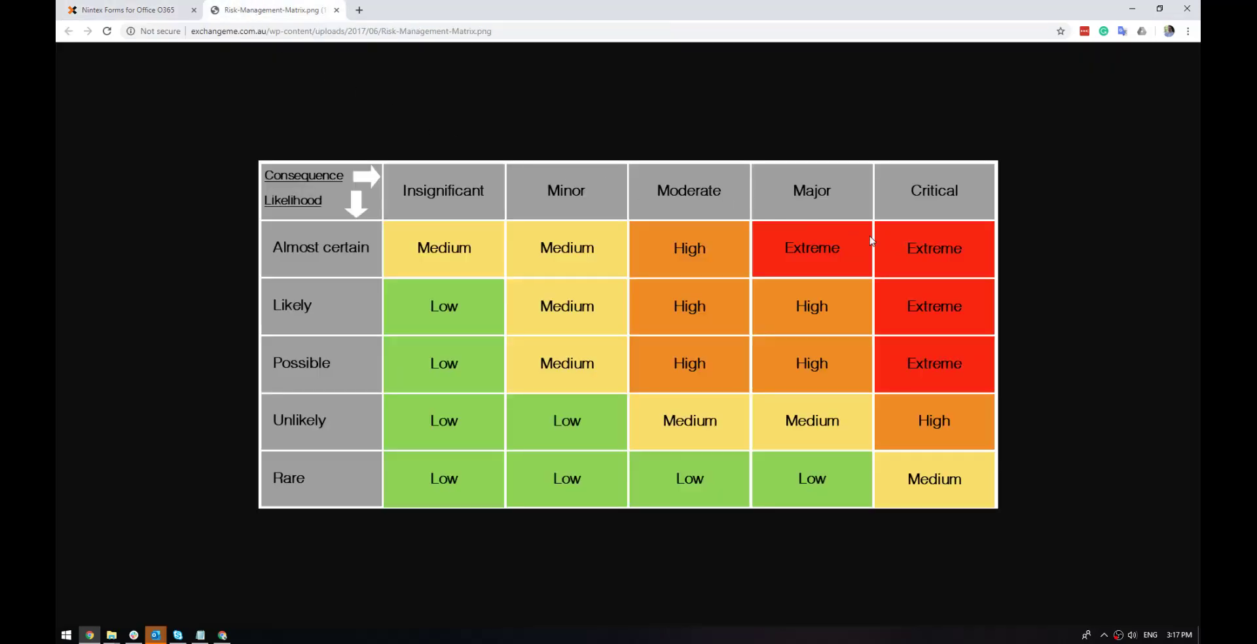
pyautogui.click(174, 10)
pyautogui.write('"A')
pyautogui.write('lmost certain')
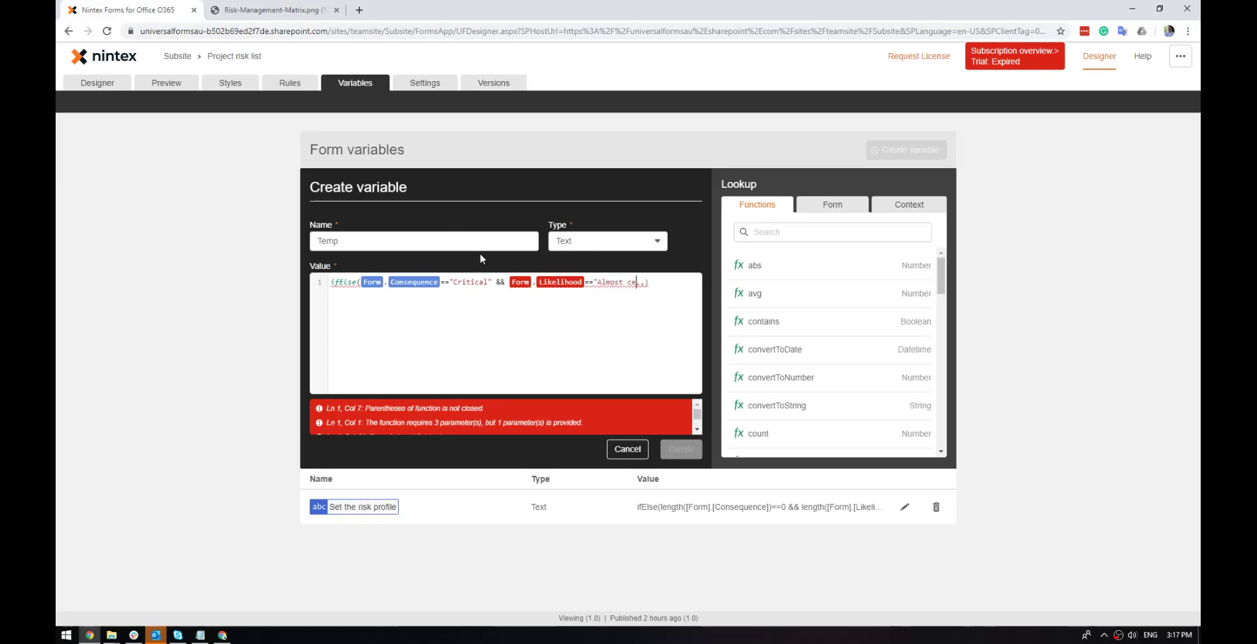
pyautogui.write('"')
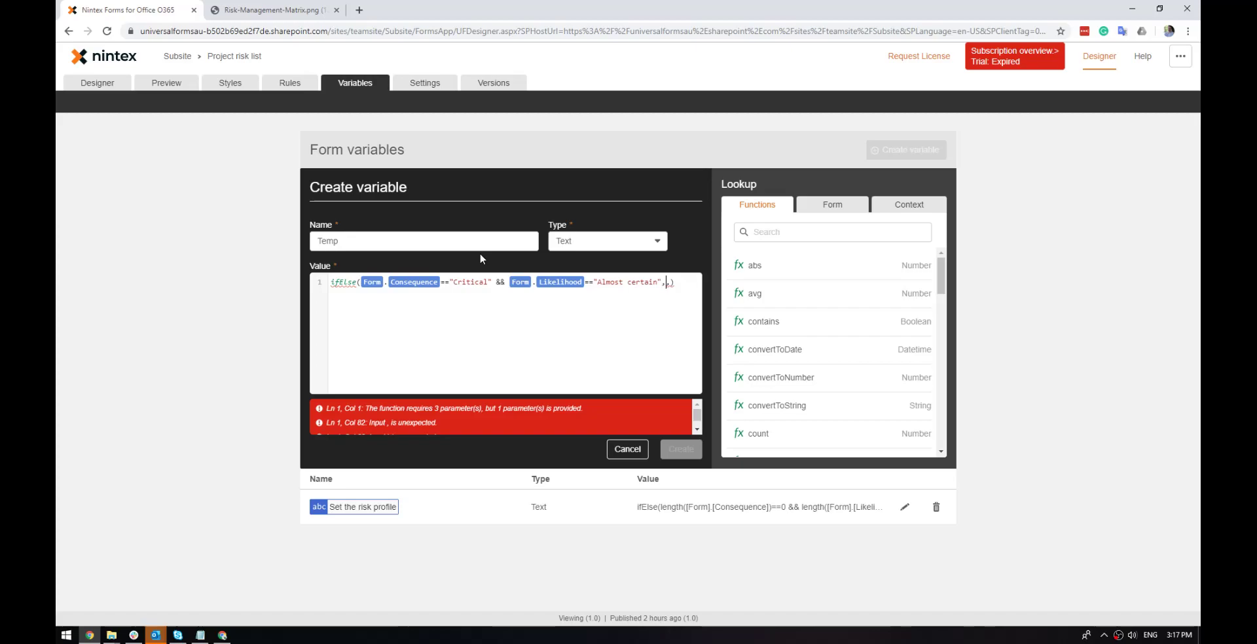
# Split the ifElse formula over separate lines, with the opening parenthesis and the indented condition each on their own line
pyautogui.press('Return')
pyautogui.press('Right')
pyautogui.press('Right')
pyautogui.press('Right')
pyautogui.press('Return')
pyautogui.press('Right')
pyautogui.press('Return')
pyautogui.press('Tab')
pyautogui.press('BackSpace')
pyautogui.press('Down')
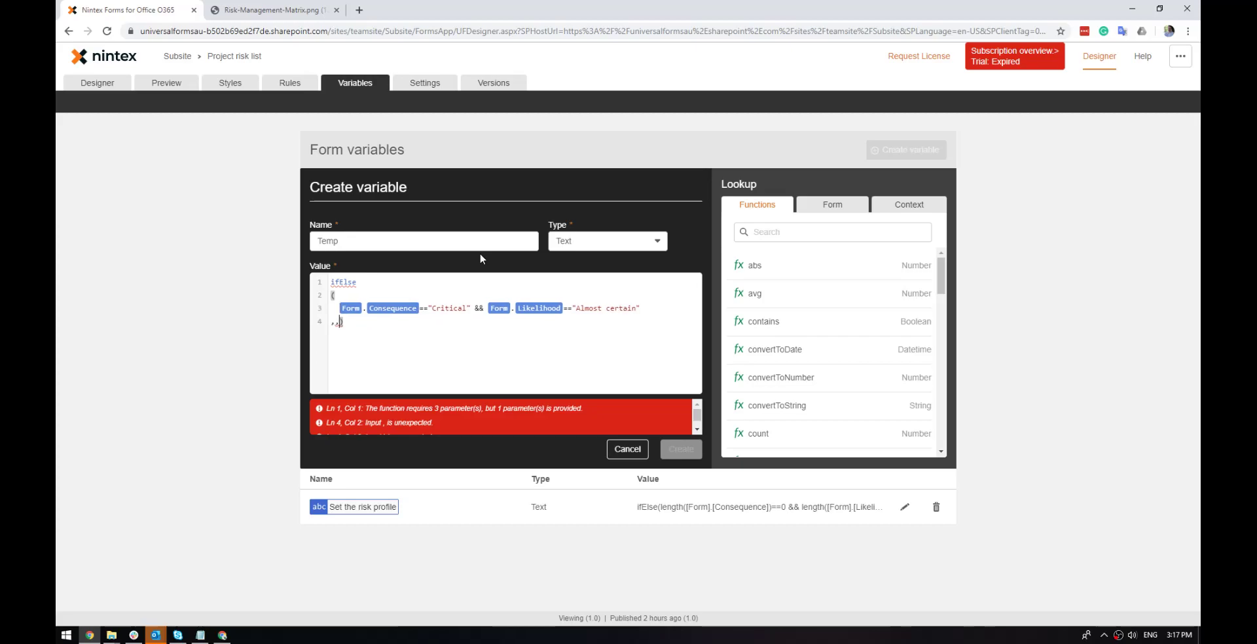
# Add "Its extreme" as the true result and "Its not extreme" as the false result, and create the variable
pyautogui.press('Left')
pyautogui.write('"')
pyautogui.write('EX')
pyautogui.press('BackSpace')
pyautogui.write('Its extrem')
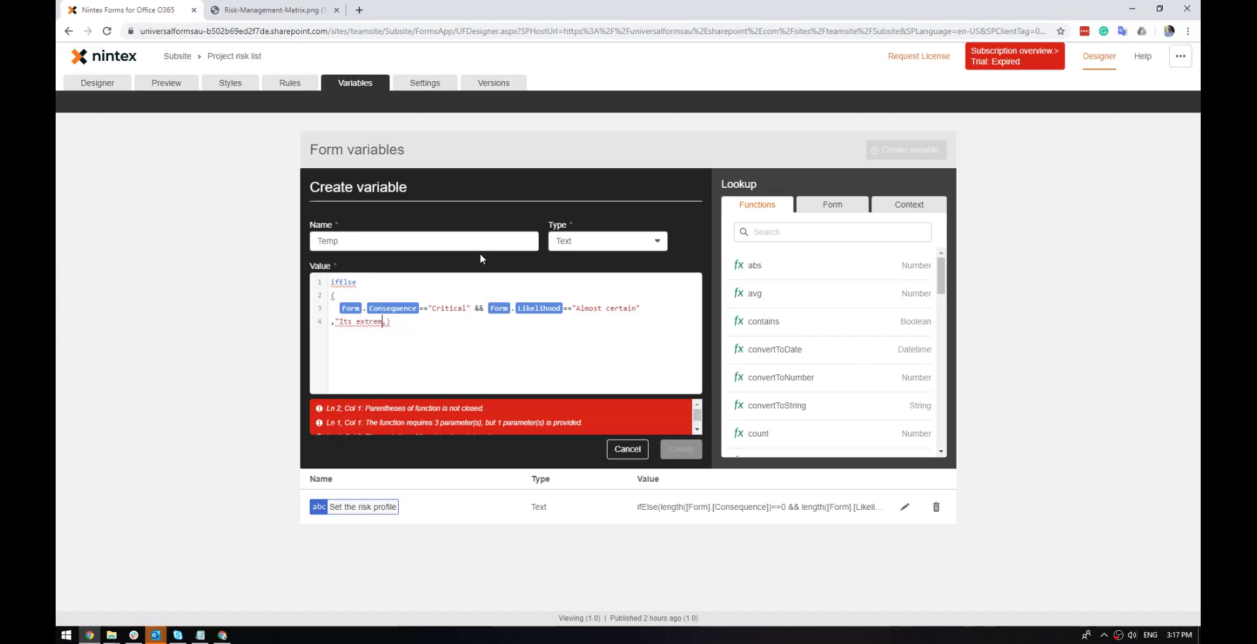
pyautogui.write('e",')
pyautogui.press('BackSpace')
pyautogui.write('",')
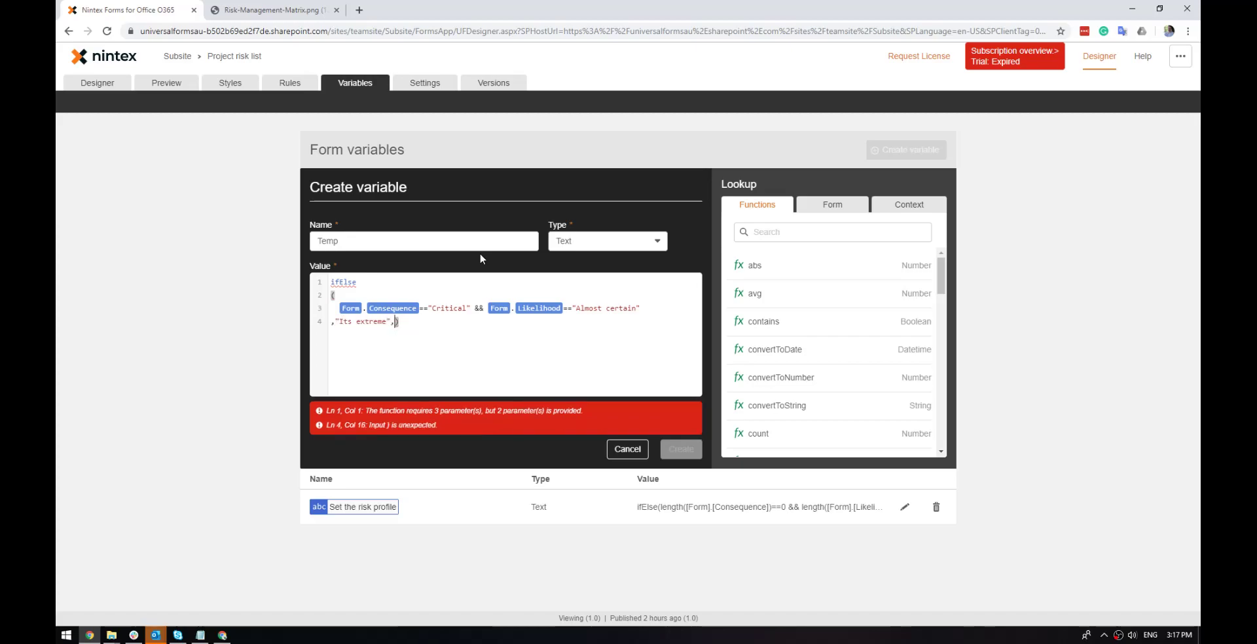
pyautogui.write(' "Its not extreme"')
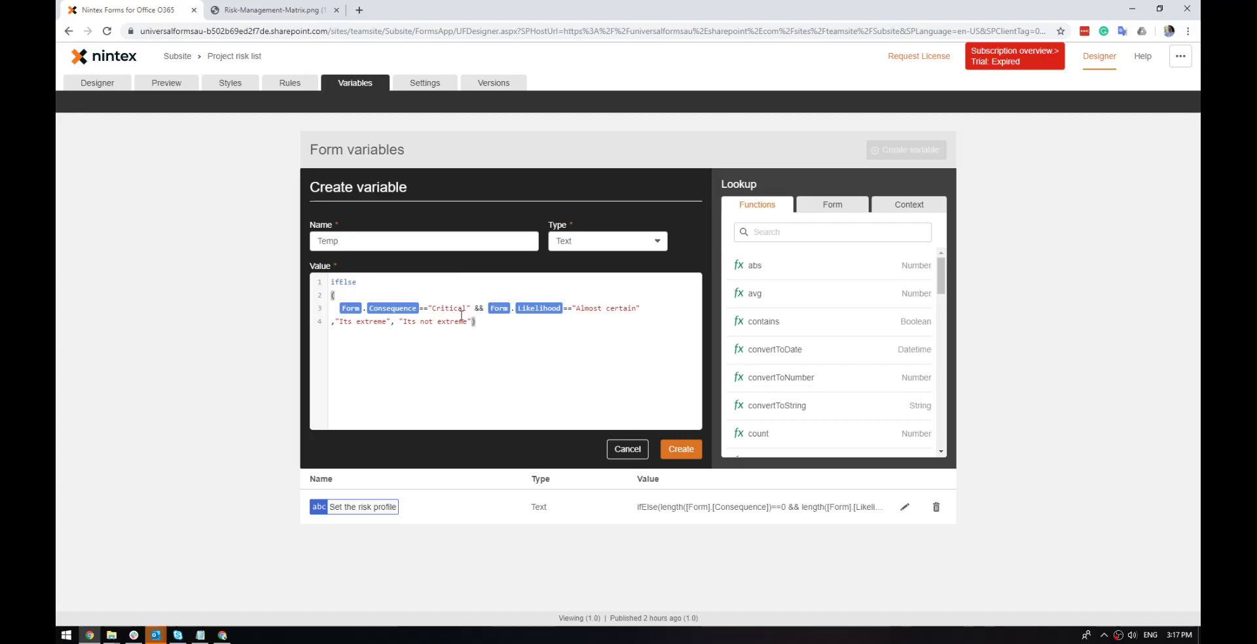
pyautogui.click(683, 450)
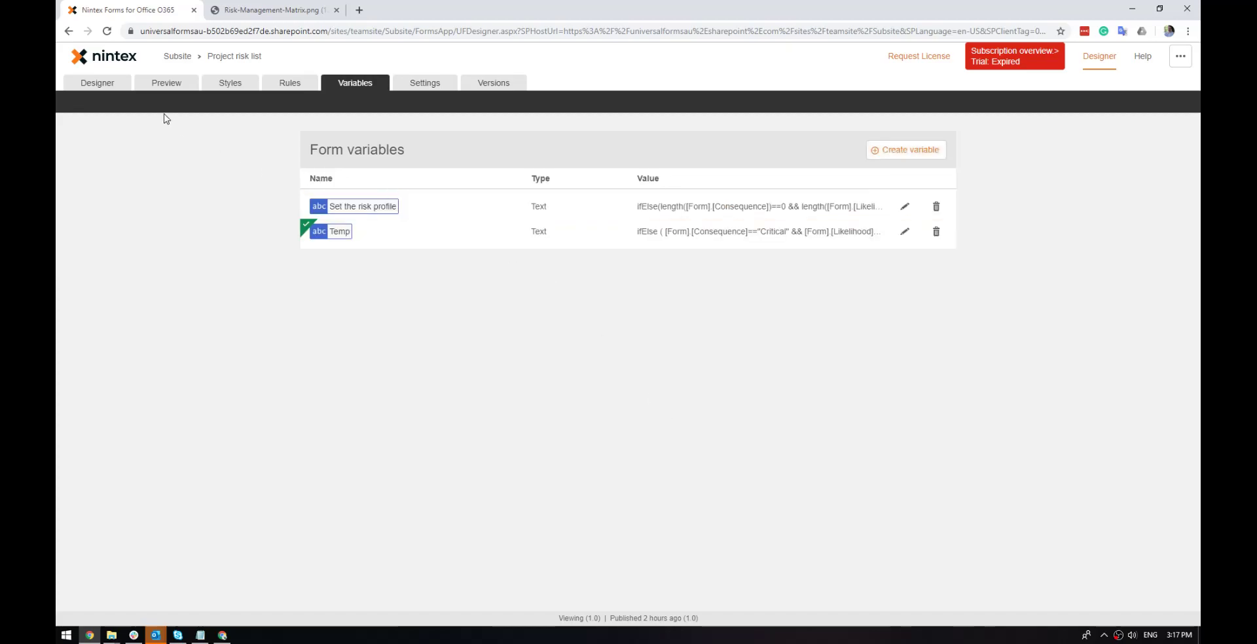
# Insert the Temp form variable into the text of the label below the Likelihood and Consequence fields
pyautogui.click(104, 87)
pyautogui.click(429, 233)
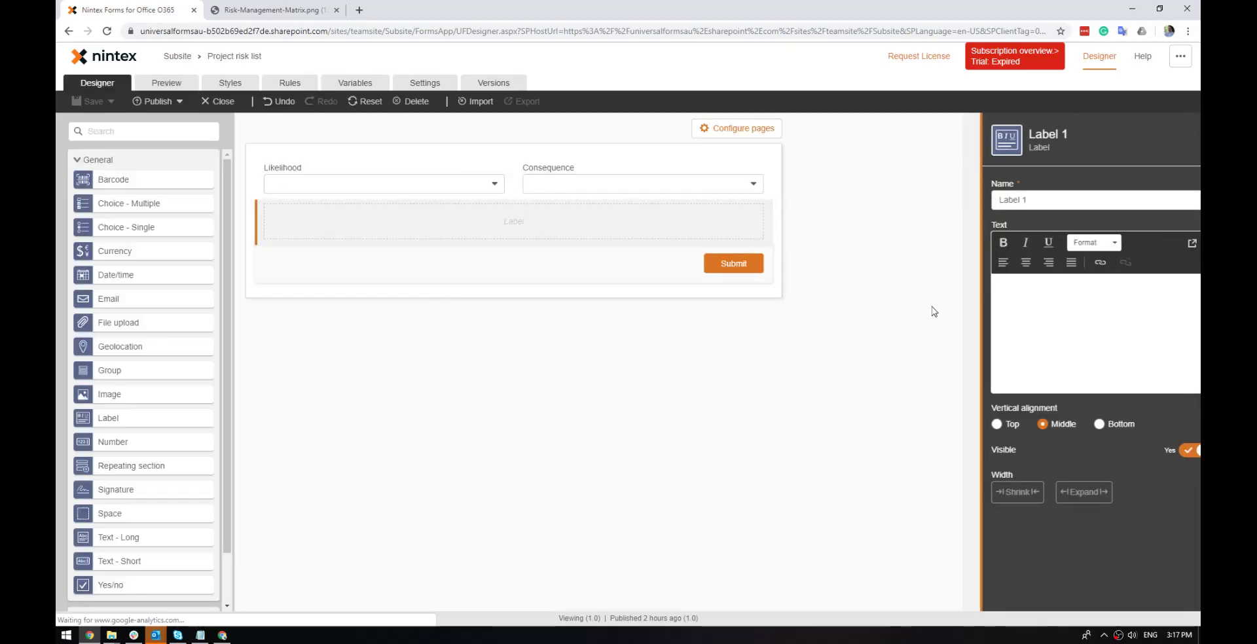
pyautogui.click(1171, 224)
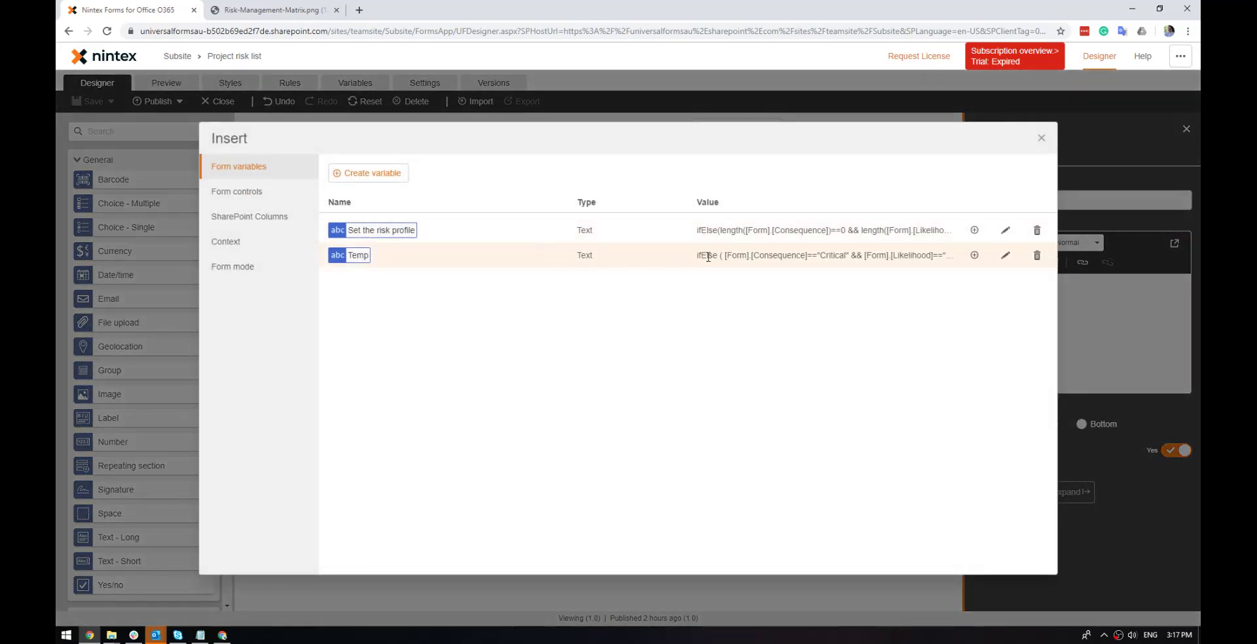
pyautogui.click(975, 256)
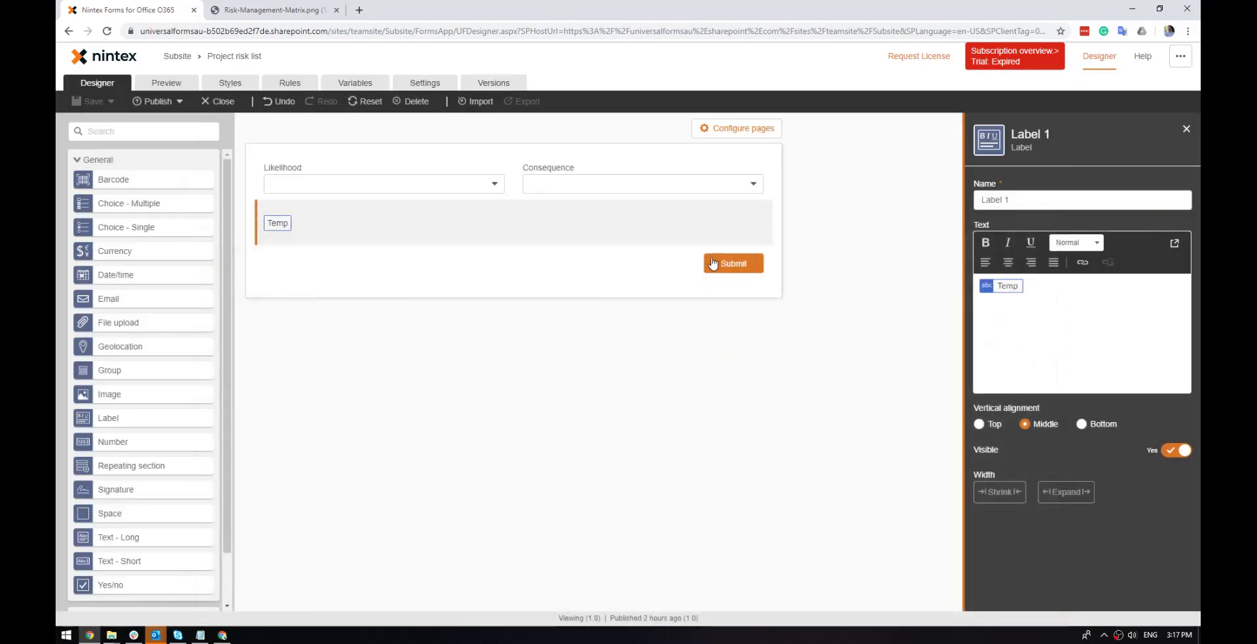
# Preview the form and test the label with likelihood Almost certain and consequence Critical, followed by a different consequence
pyautogui.click(163, 84)
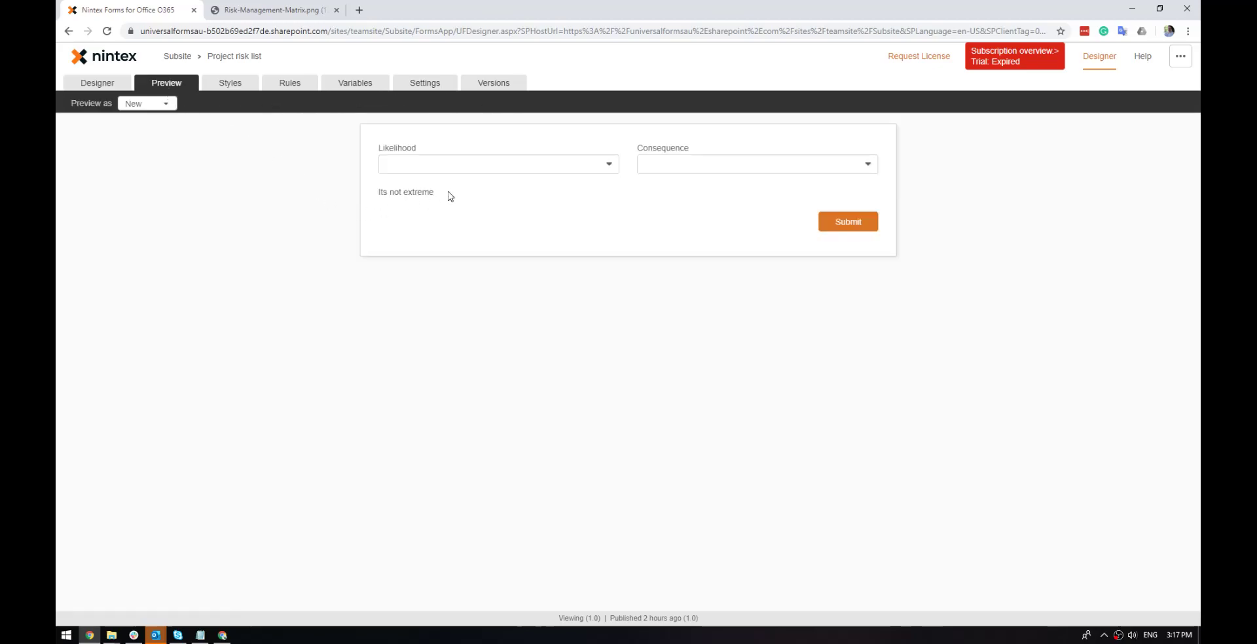
pyautogui.click(473, 165)
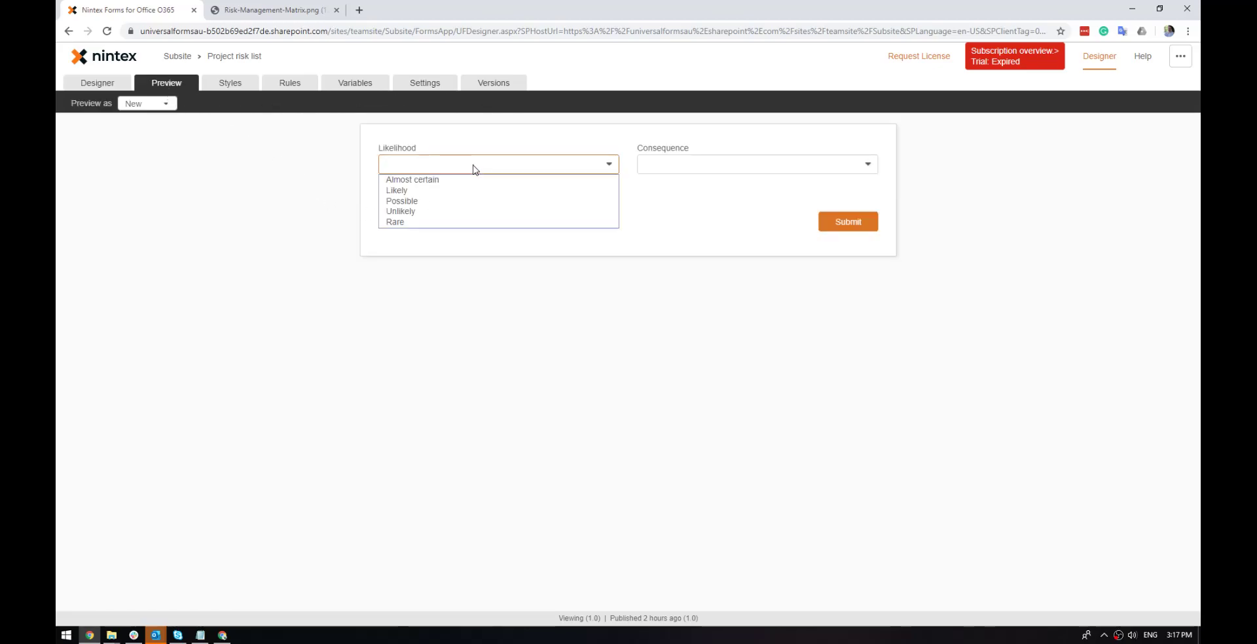
pyautogui.click(487, 180)
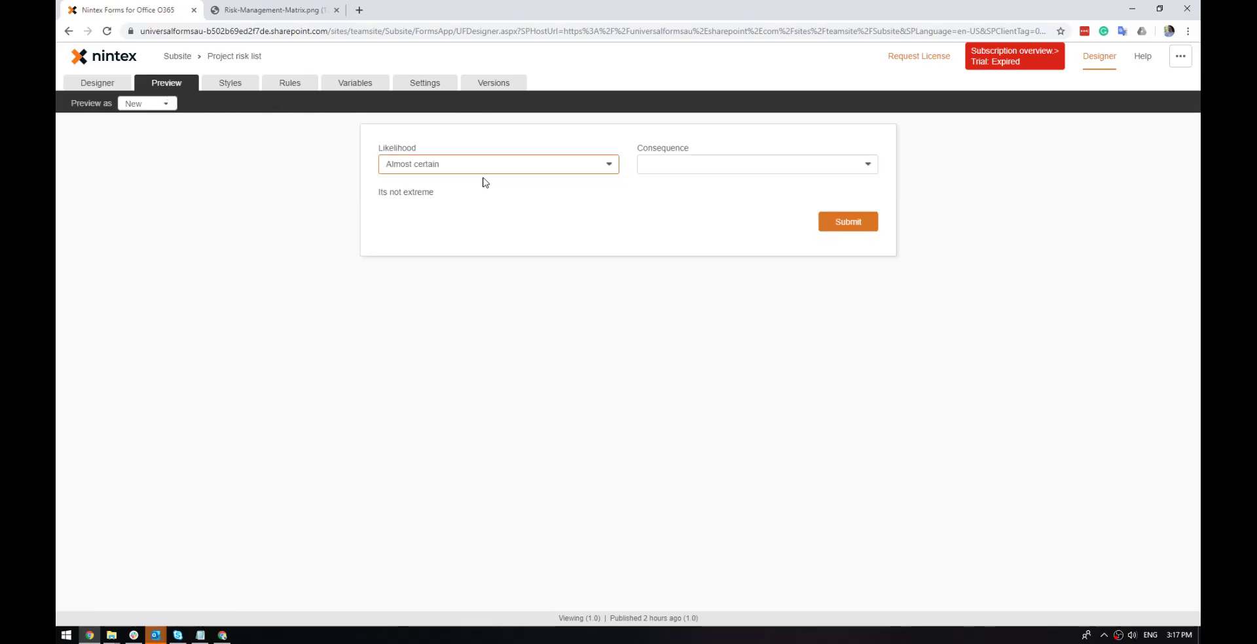
pyautogui.click(694, 164)
pyautogui.click(697, 181)
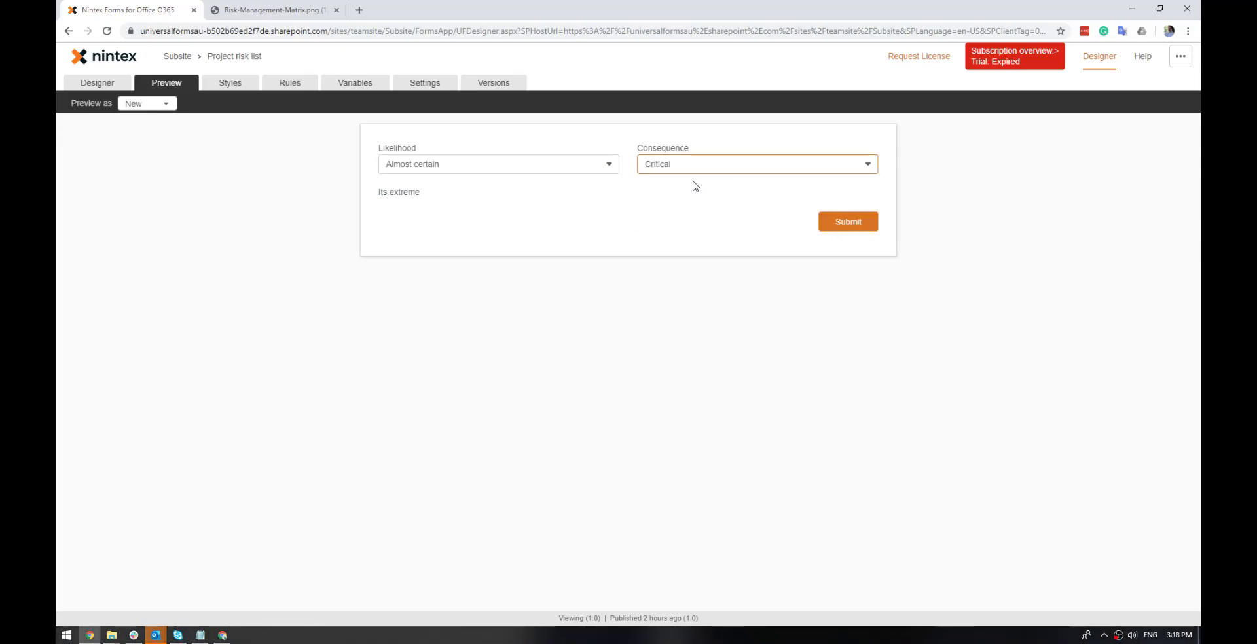
pyautogui.click(681, 171)
pyautogui.click(694, 189)
# Edit the Temp variable's formula, appending || to the condition and duplicating the Critical and Almost certain condition on a new line
pyautogui.click(343, 96)
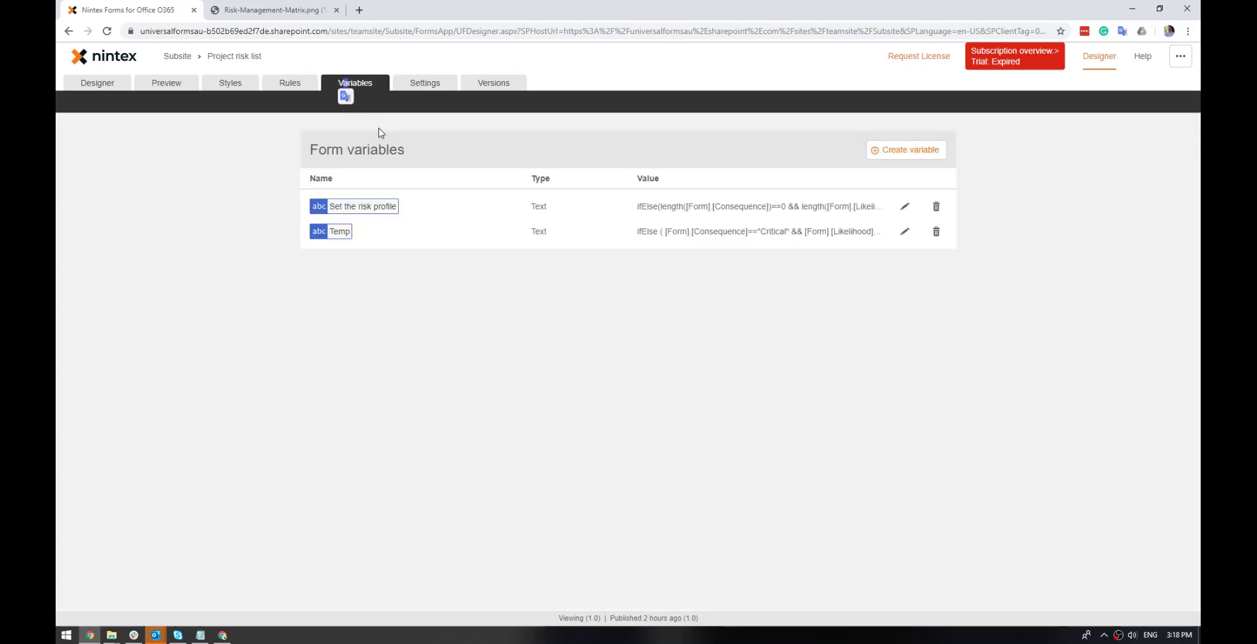
pyautogui.click(905, 233)
pyautogui.click(666, 385)
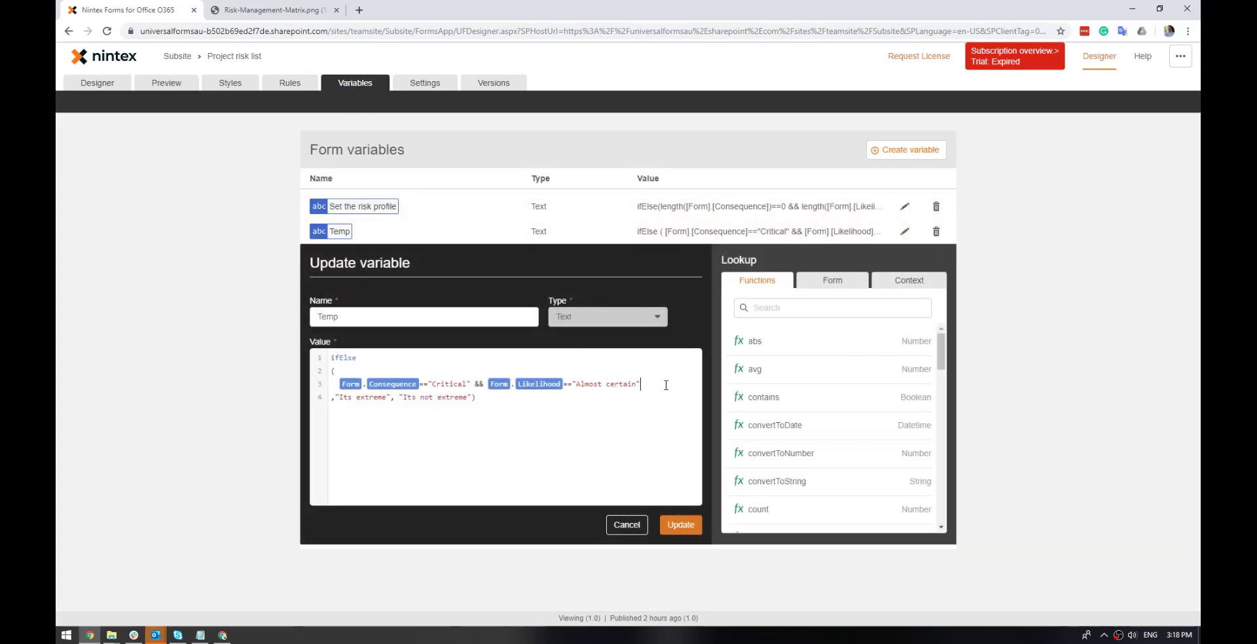
pyautogui.click(263, 9)
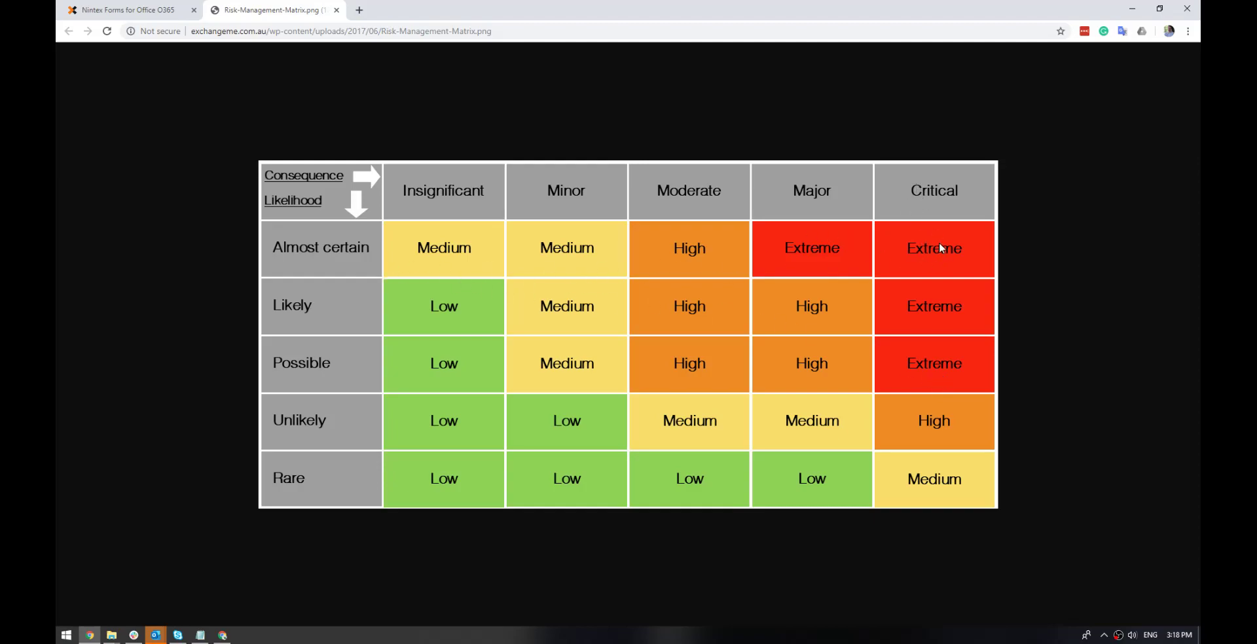
pyautogui.click(111, 11)
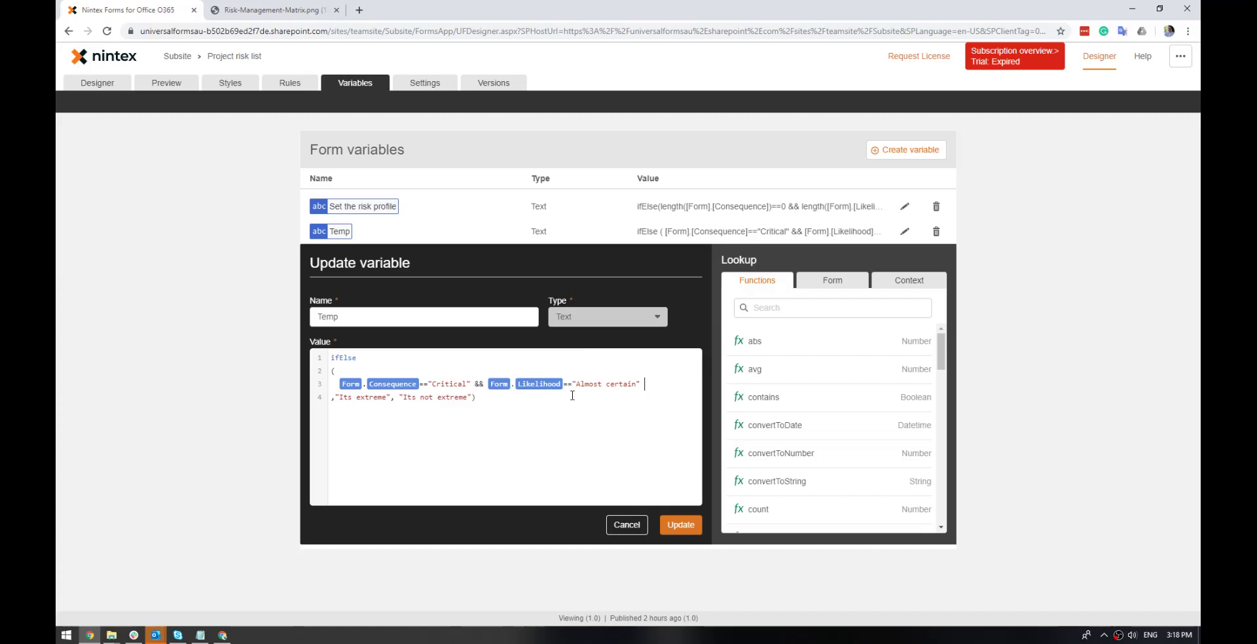
pyautogui.write('||')
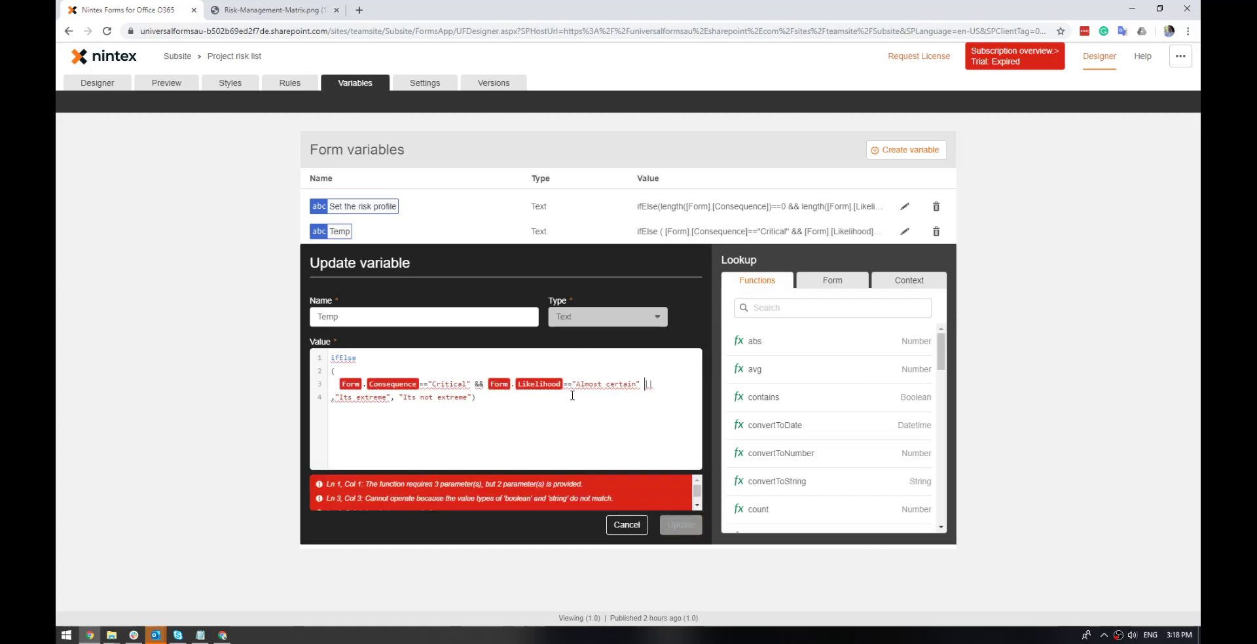
pyautogui.hotkey('shift', 'Home')
pyautogui.hotkey('ctrl', 'c')
pyautogui.press('Right')
pyautogui.press('Return')
pyautogui.hotkey('ctrl', 'v')
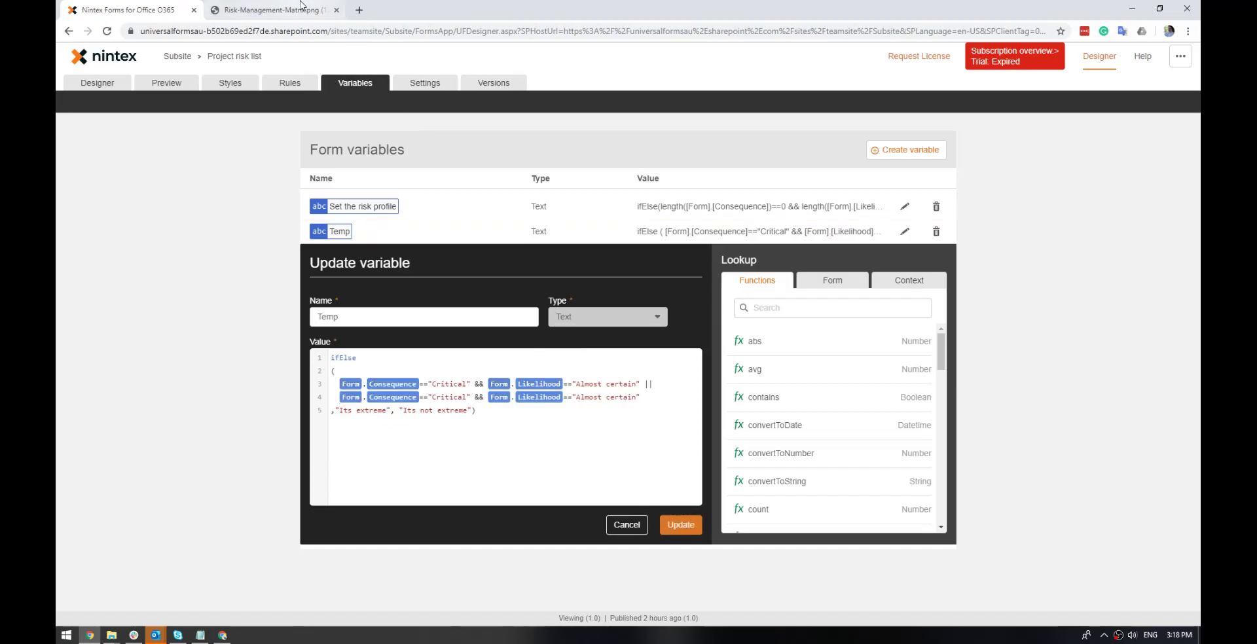
# Change the likelihood in the duplicated condition to "Likely" after checking the risk matrix, and update the variable
pyautogui.click(301, 6)
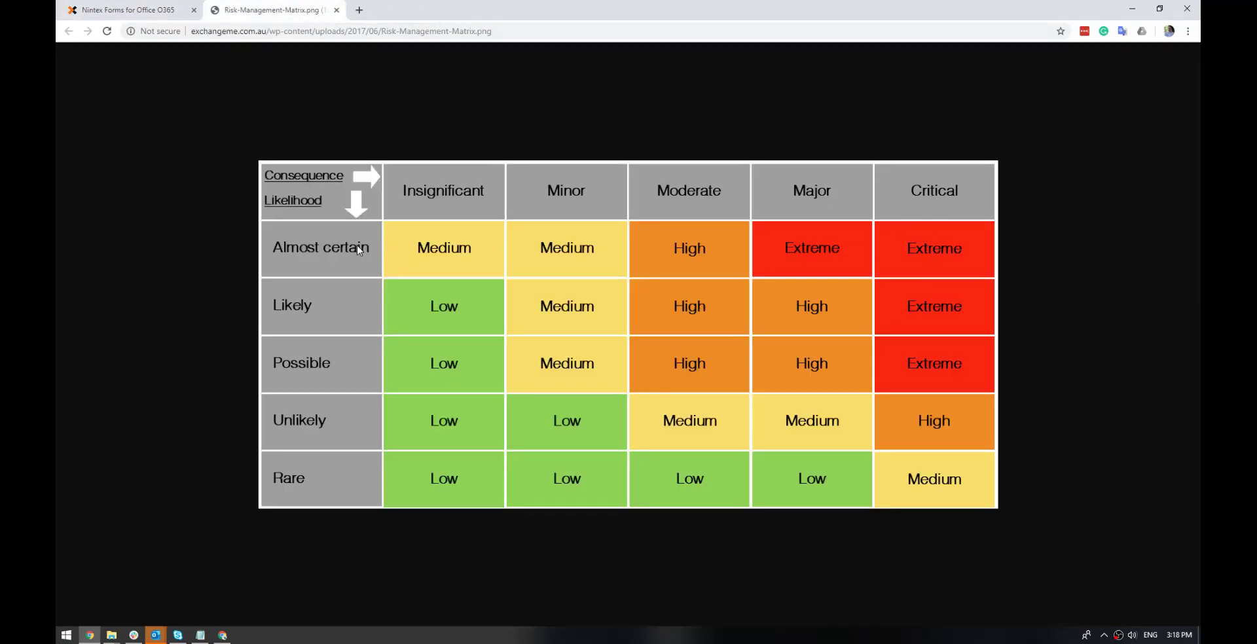
pyautogui.click(183, 5)
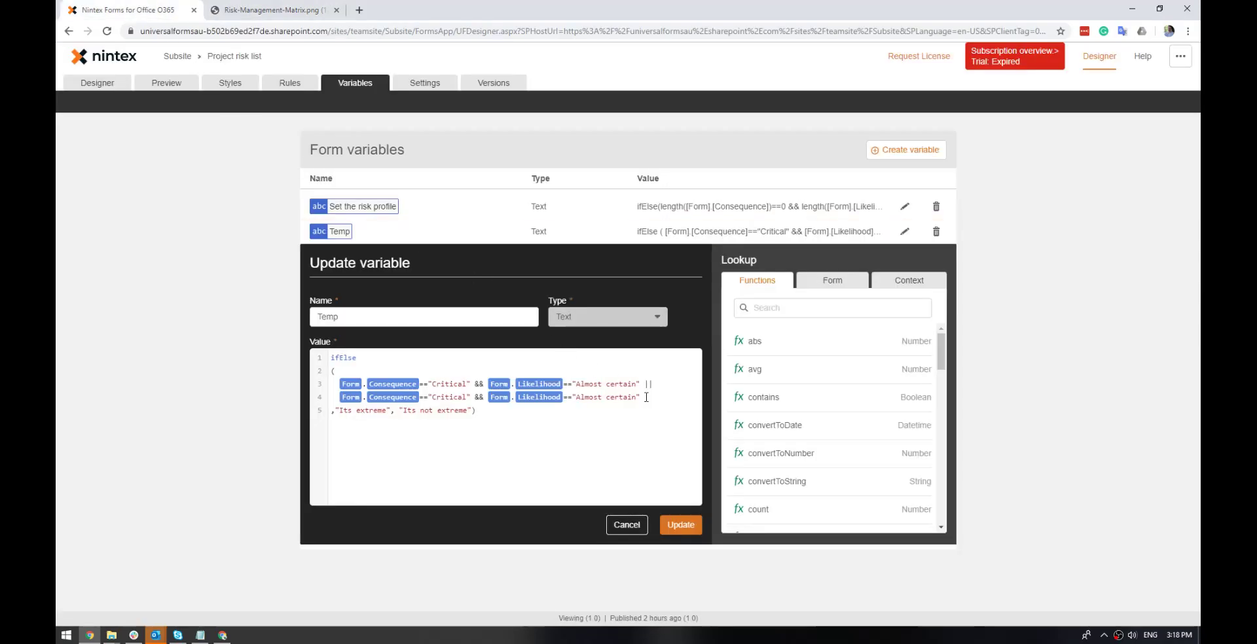
pyautogui.moveTo(634, 396); pyautogui.dragTo(578, 398)
pyautogui.write('Likely')
pyautogui.click(686, 526)
# Preview the form and test the label for consequence Critical with the likelihoods Almost certain, Likely and Possible
pyautogui.click(169, 87)
pyautogui.click(532, 167)
pyautogui.click(539, 178)
pyautogui.click(700, 163)
pyautogui.click(702, 177)
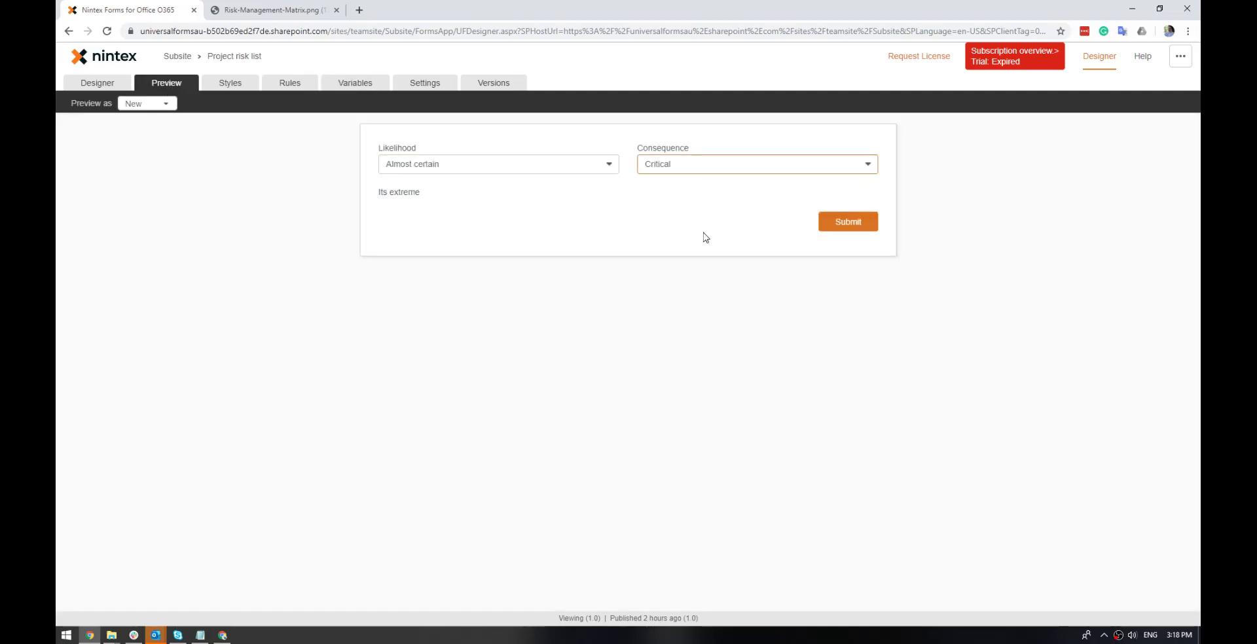
pyautogui.click(514, 172)
pyautogui.click(514, 191)
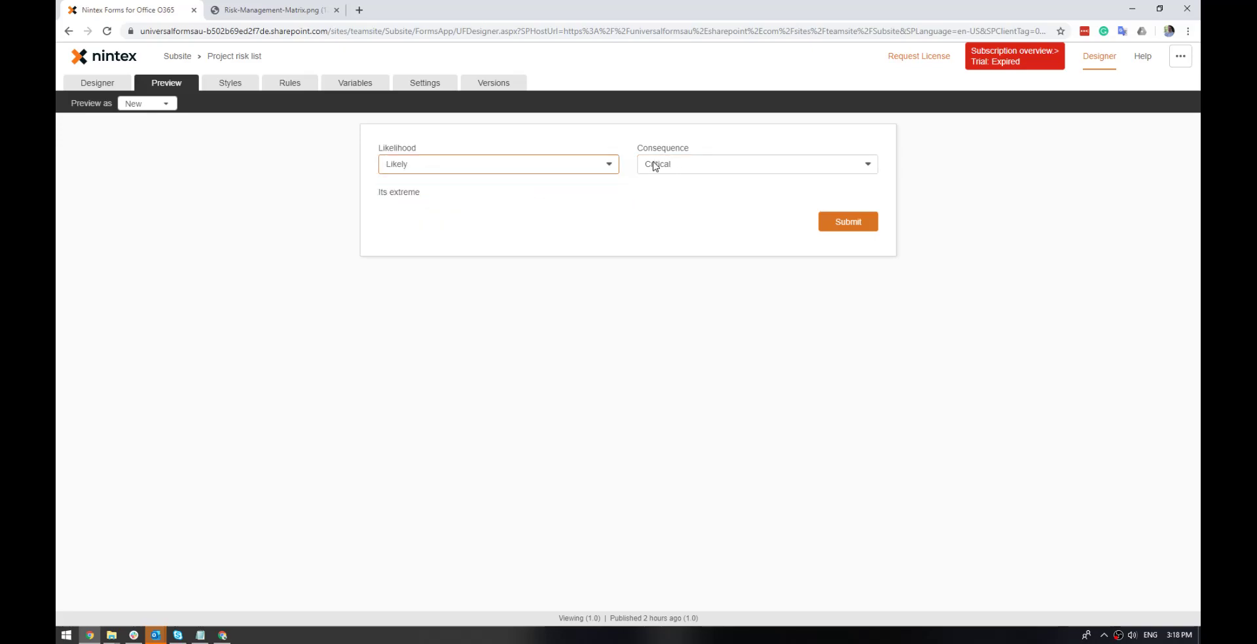
pyautogui.click(553, 168)
pyautogui.click(550, 203)
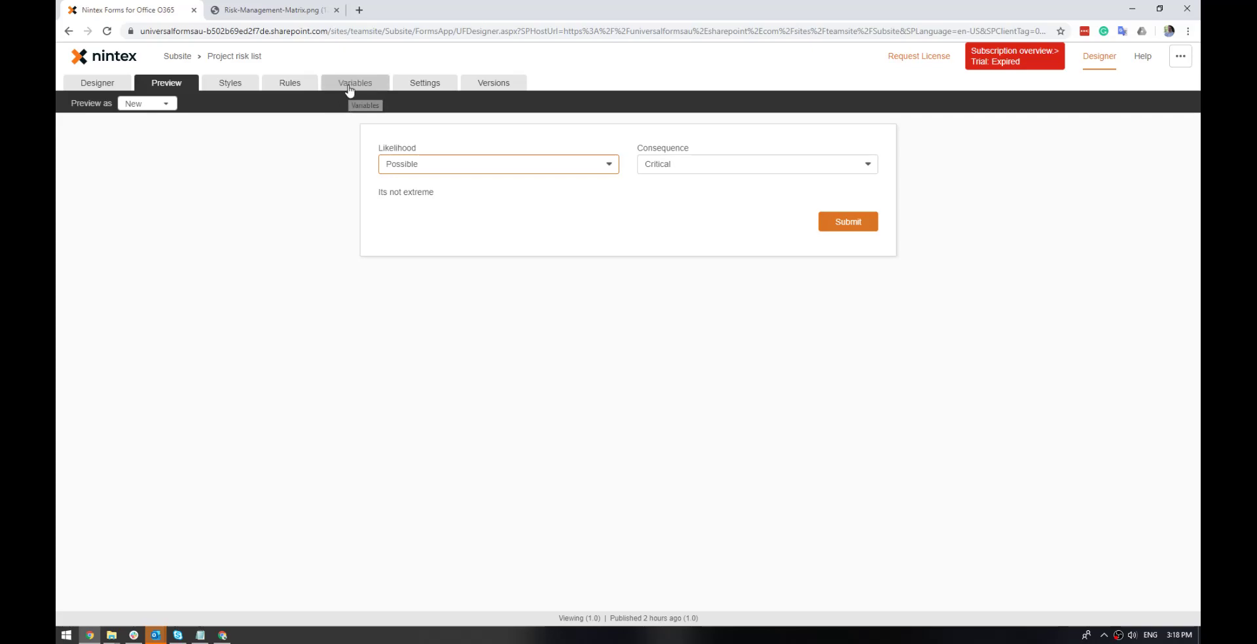
# Check the risk matrix, then nest a copy of the Temp variable's whole ifElse formula in place of its "Its not extreme" result
pyautogui.click(292, 13)
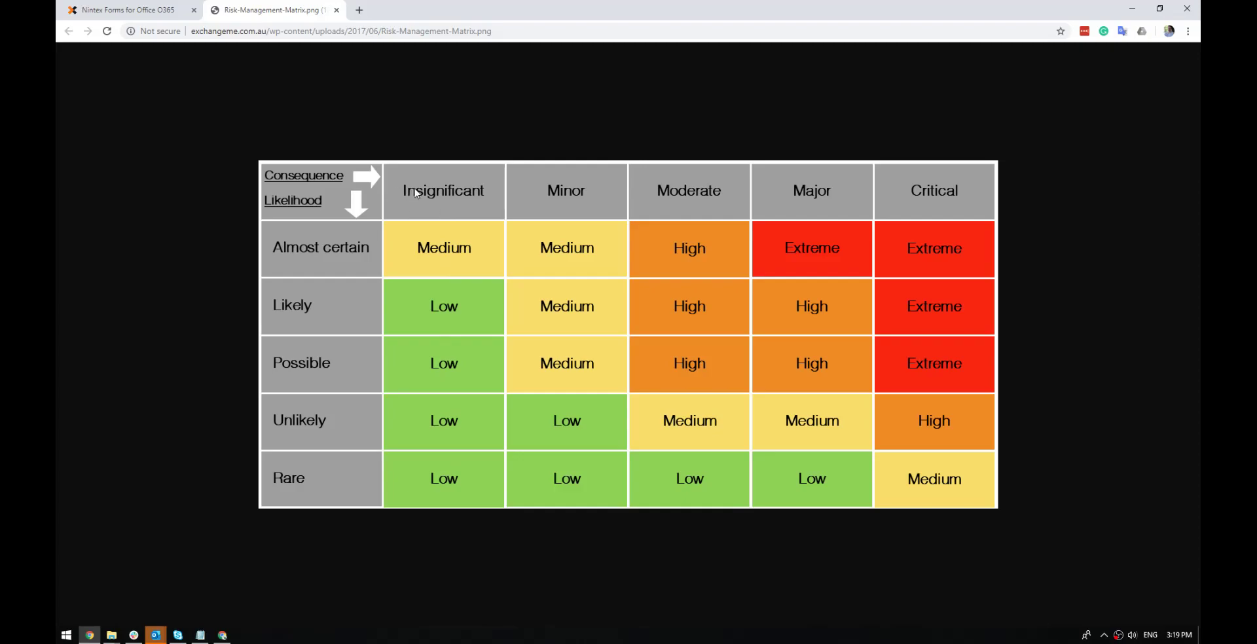
pyautogui.click(136, 10)
pyautogui.click(368, 88)
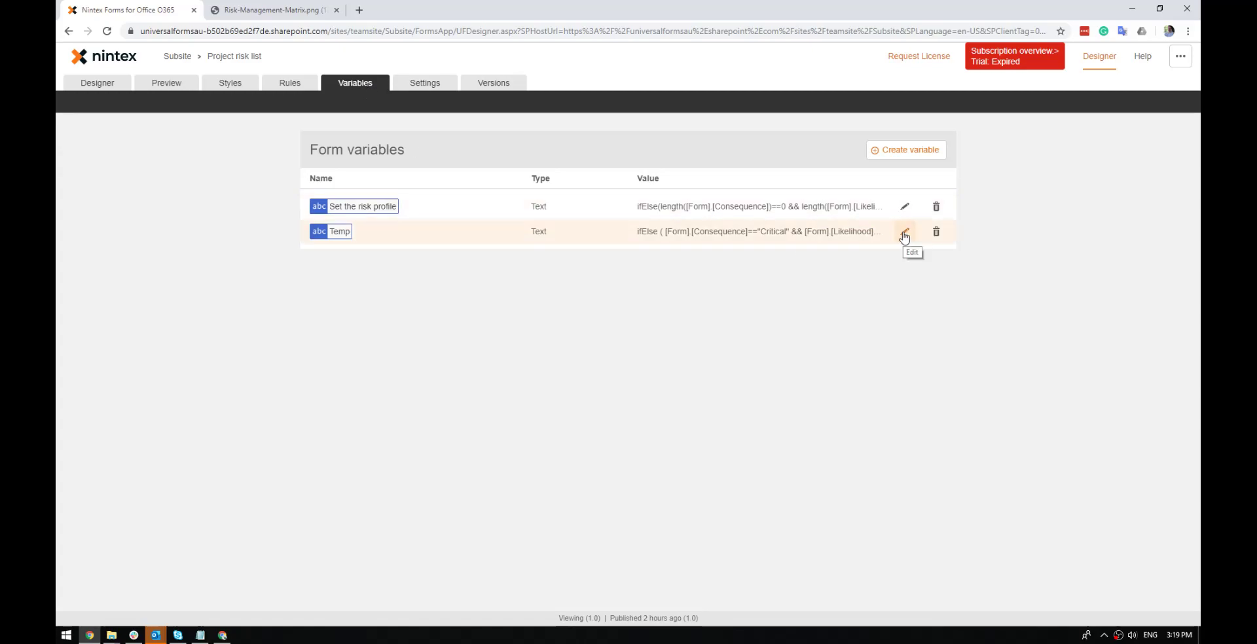
pyautogui.click(905, 231)
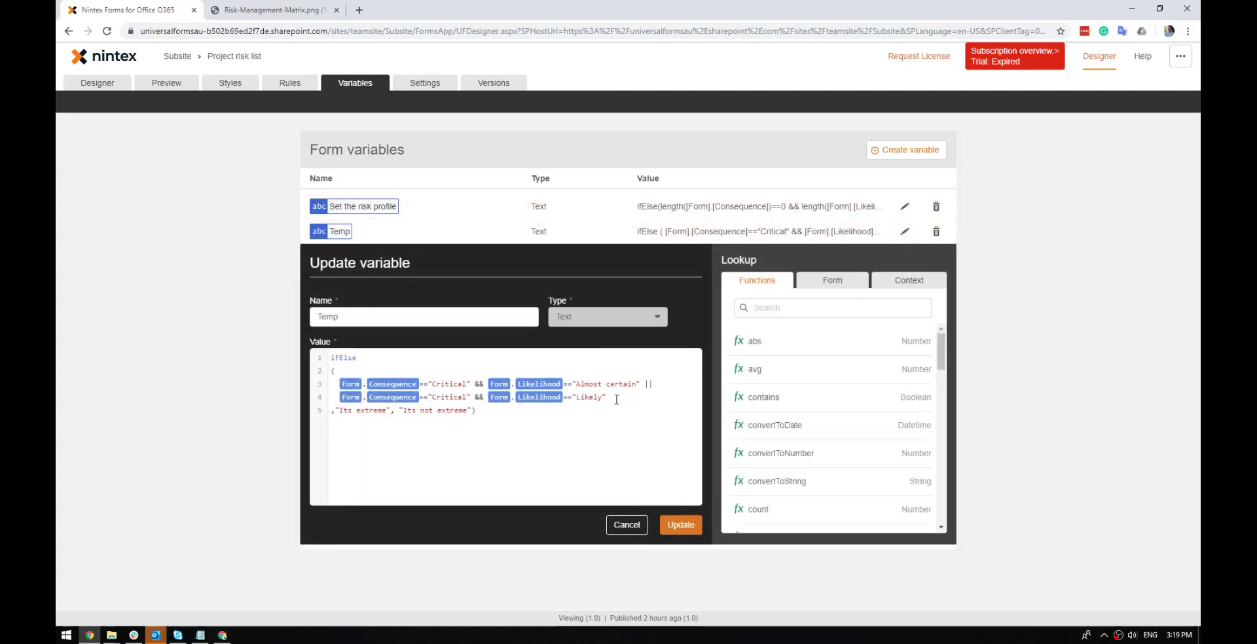
pyautogui.moveTo(508, 412); pyautogui.dragTo(293, 339)
pyautogui.hotkey('ctrl', 'c')
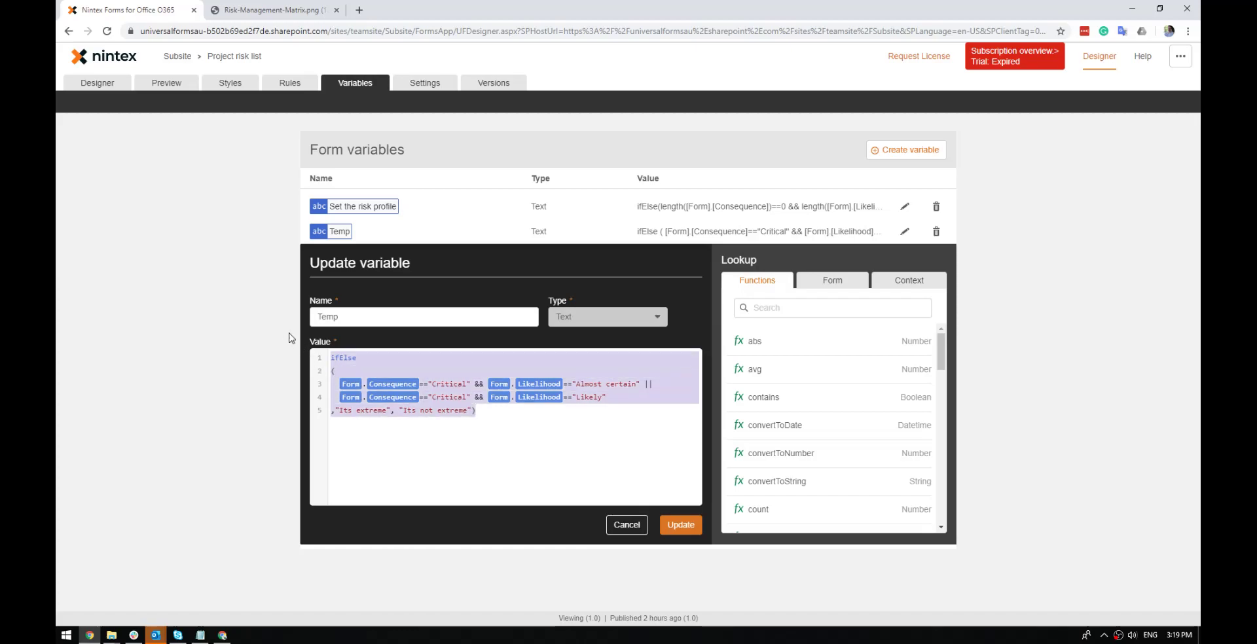
pyautogui.click(529, 429)
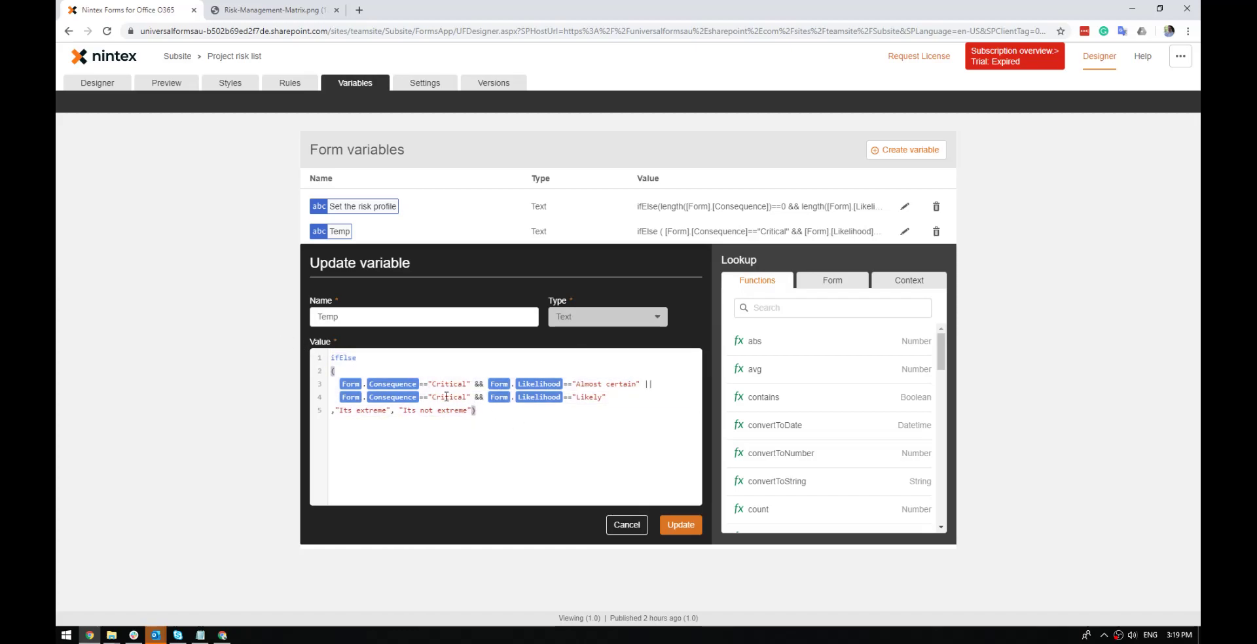
pyautogui.moveTo(331, 379); pyautogui.dragTo(609, 397)
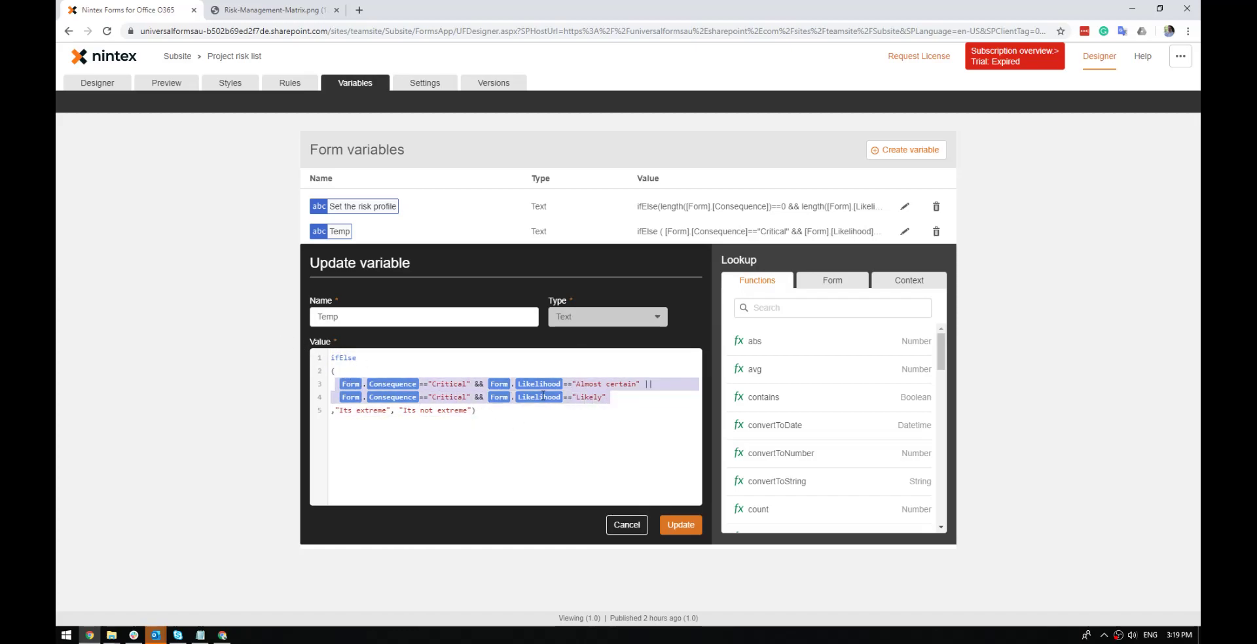
pyautogui.moveTo(397, 409); pyautogui.dragTo(468, 410)
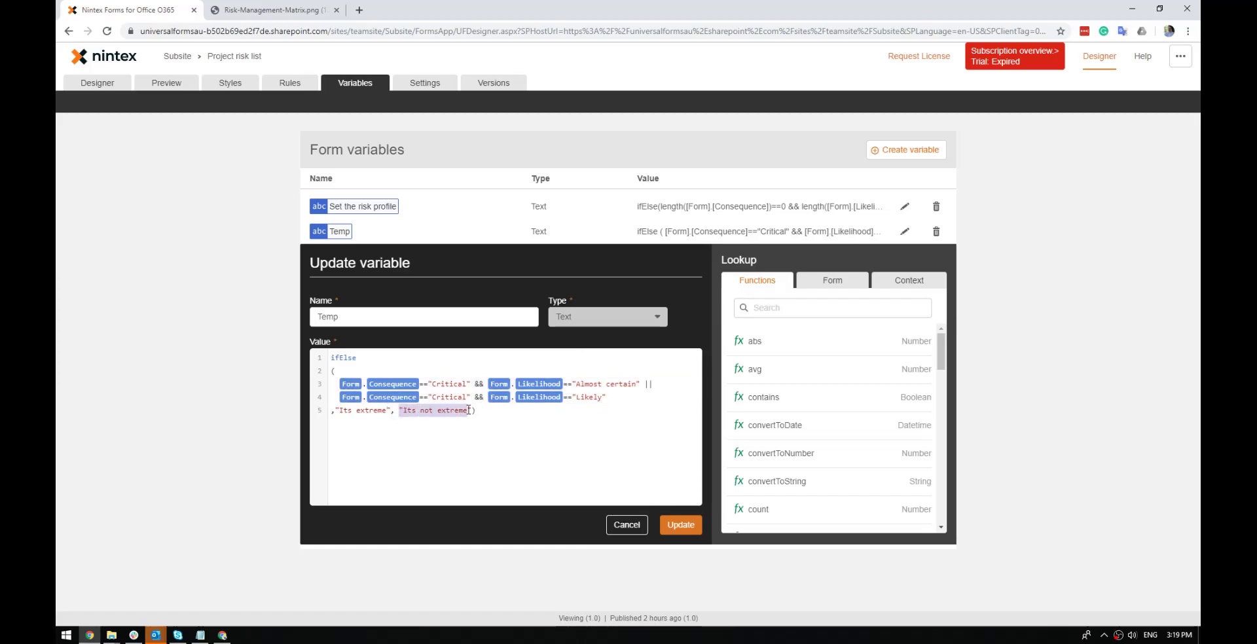
pyautogui.hotkey('ctrl', 'v')
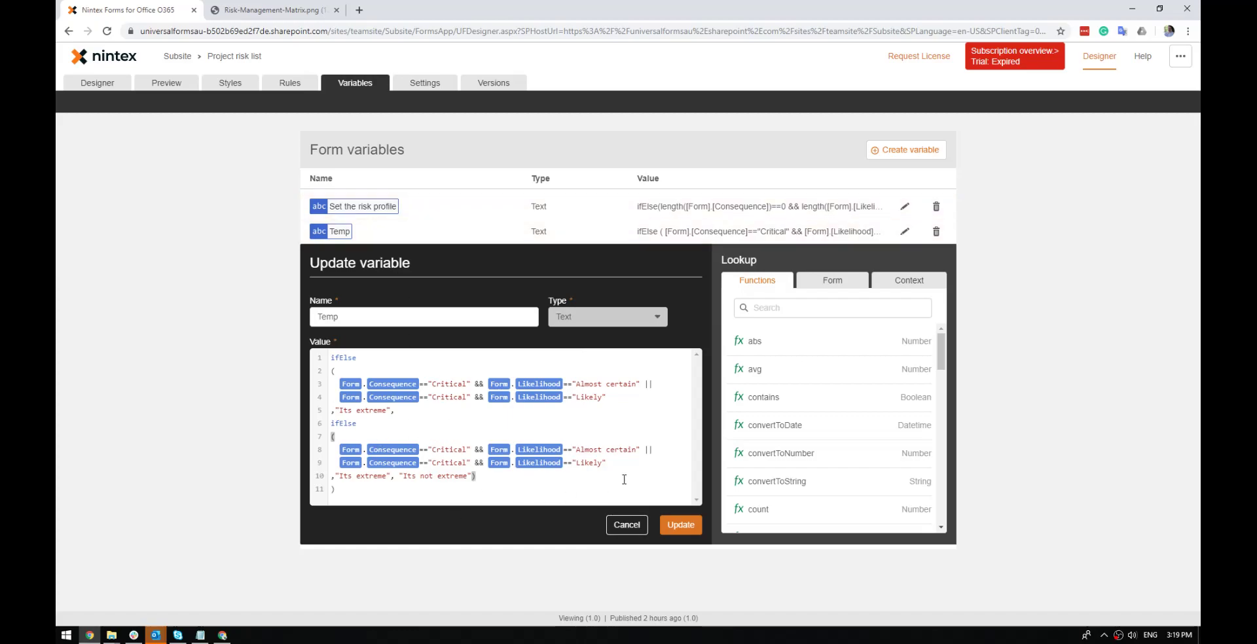
# Reduce the nested ifElse to a single condition with Consequence "Insignificant" and Likelihood "Rare", and update the Temp variable
pyautogui.moveTo(630, 462); pyautogui.dragTo(656, 453)
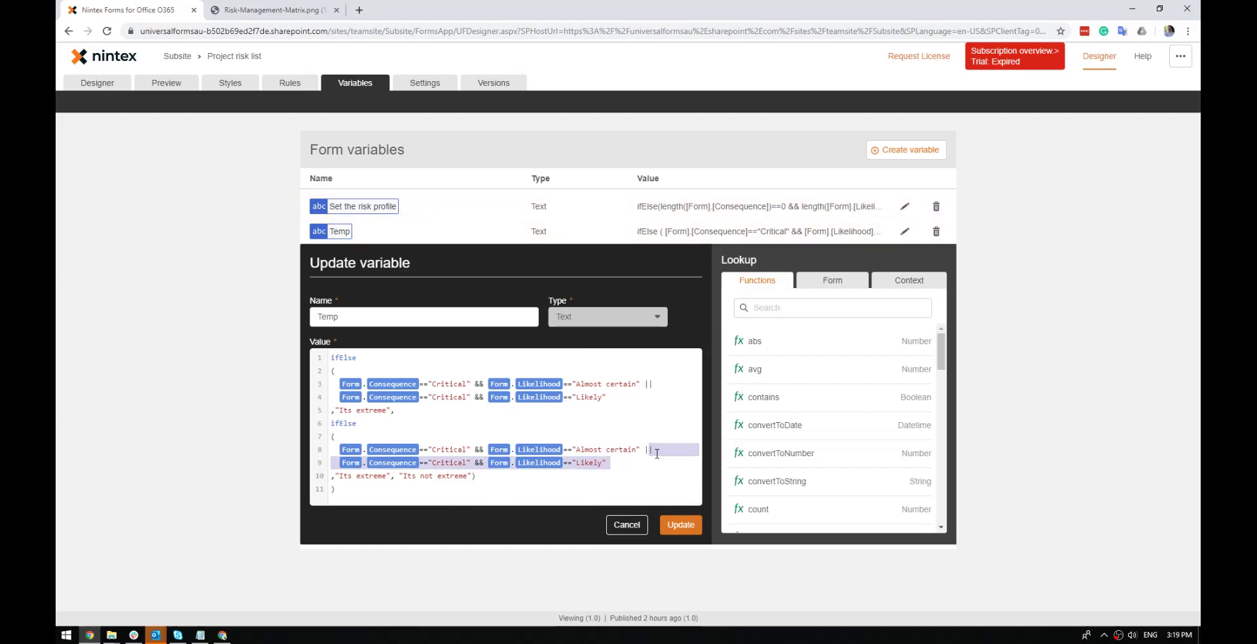
pyautogui.press('Delete')
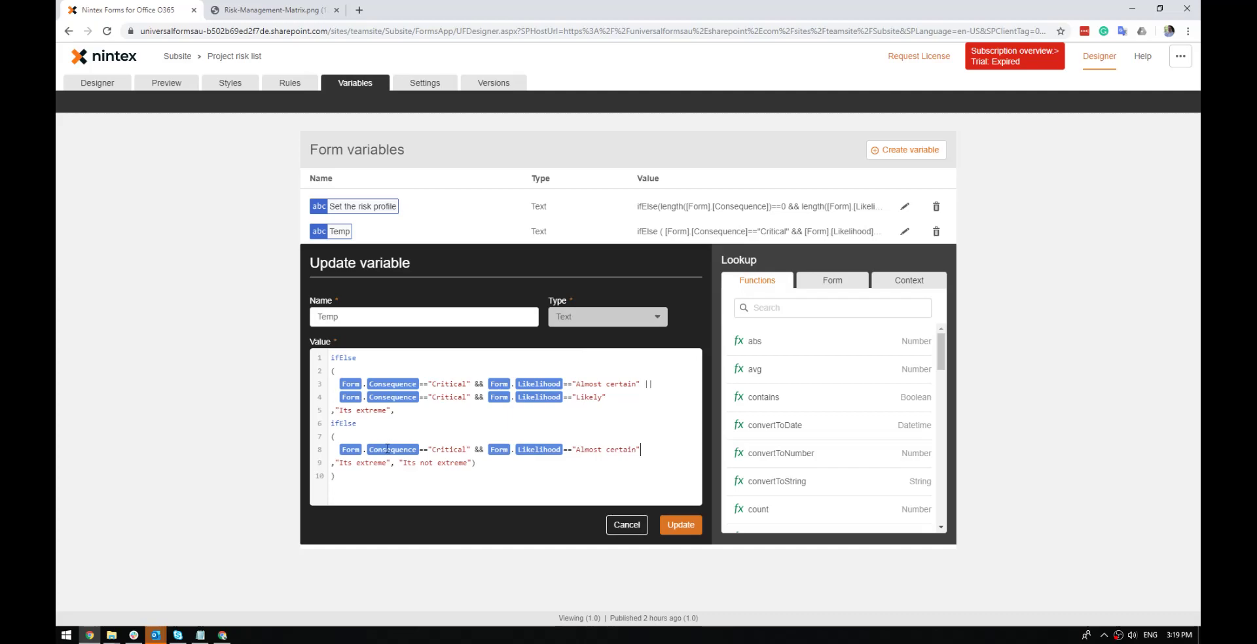
pyautogui.click(271, 10)
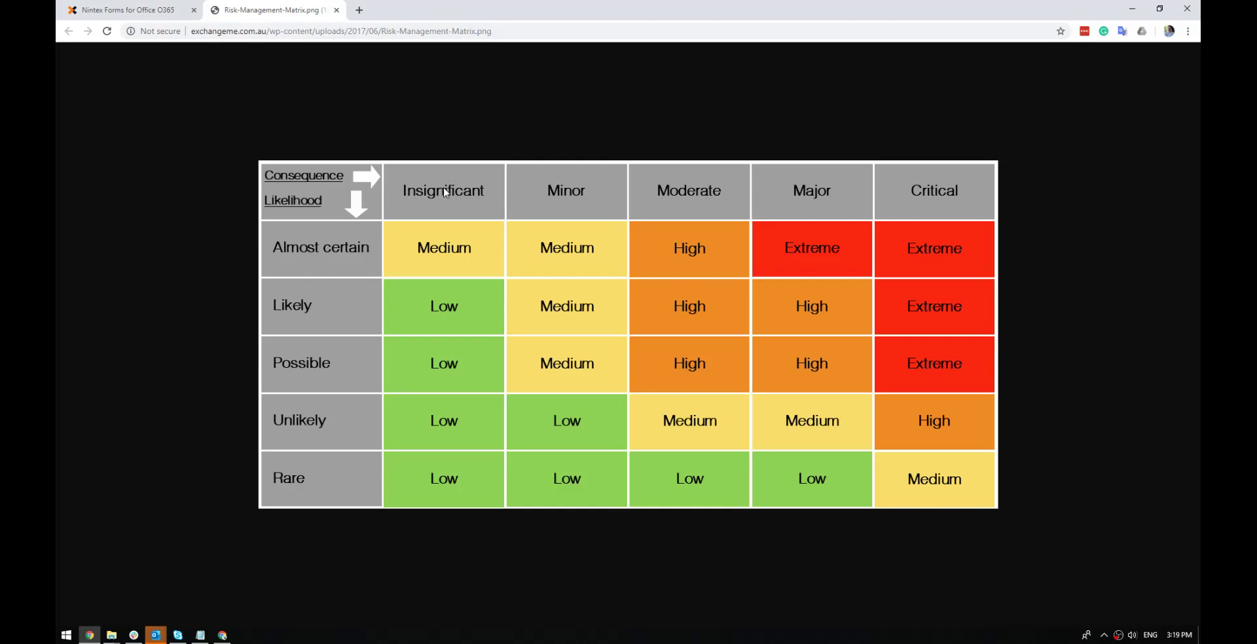
pyautogui.click(187, 8)
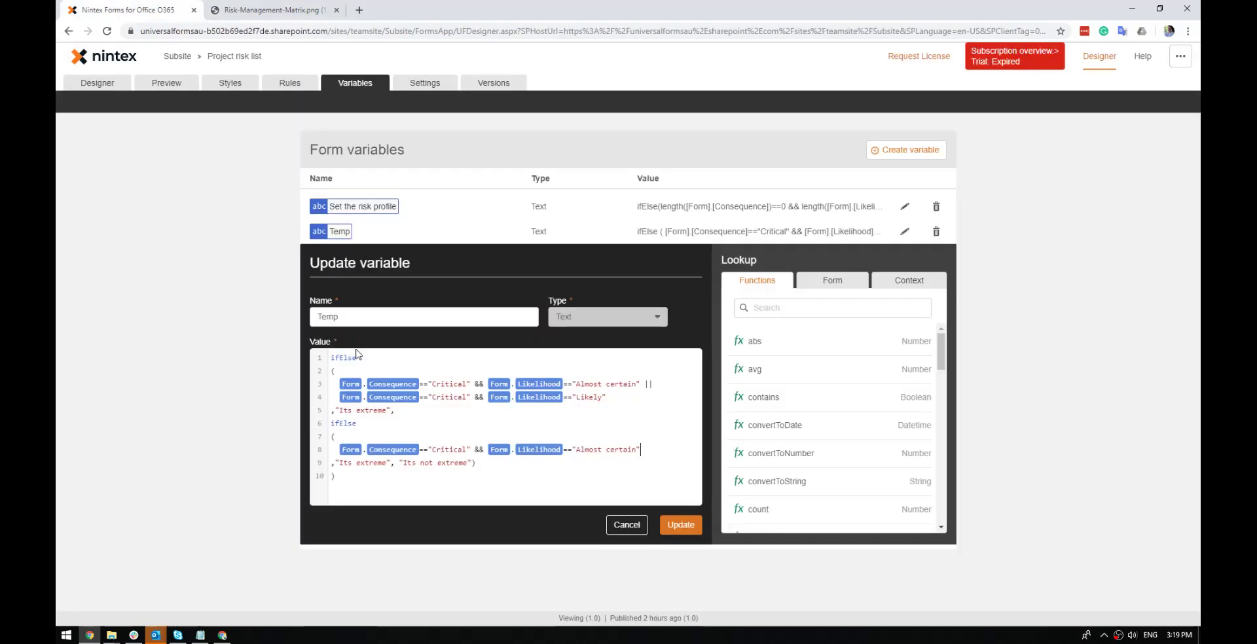
pyautogui.moveTo(577, 450); pyautogui.dragTo(639, 450)
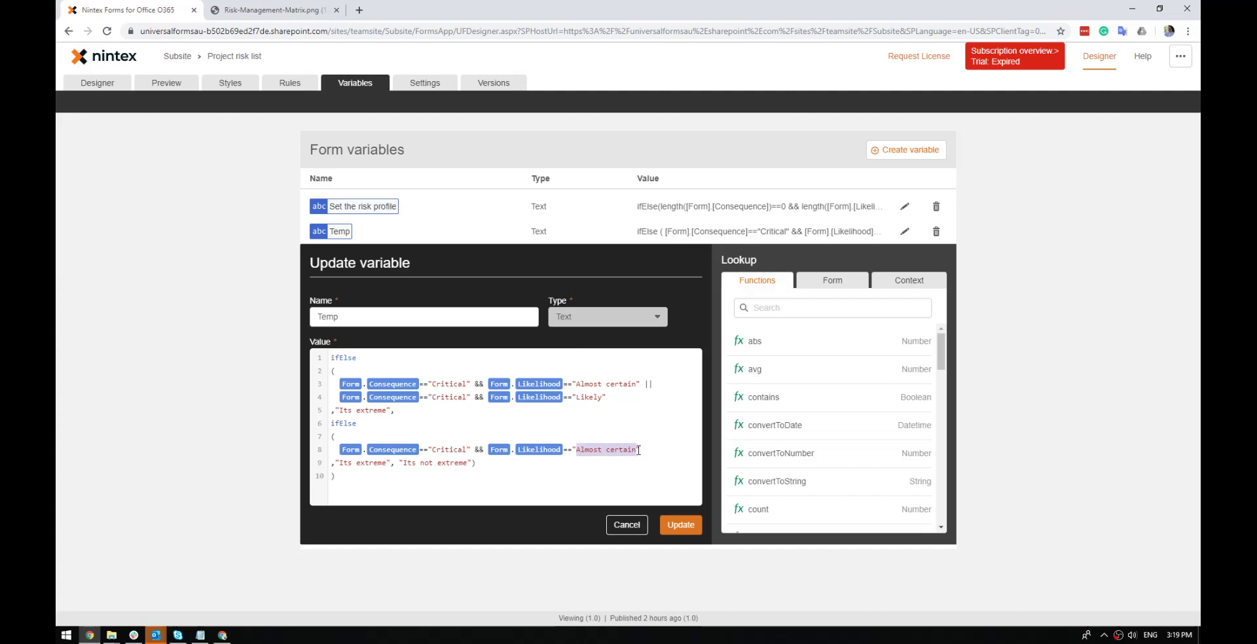
pyautogui.write('Rare')
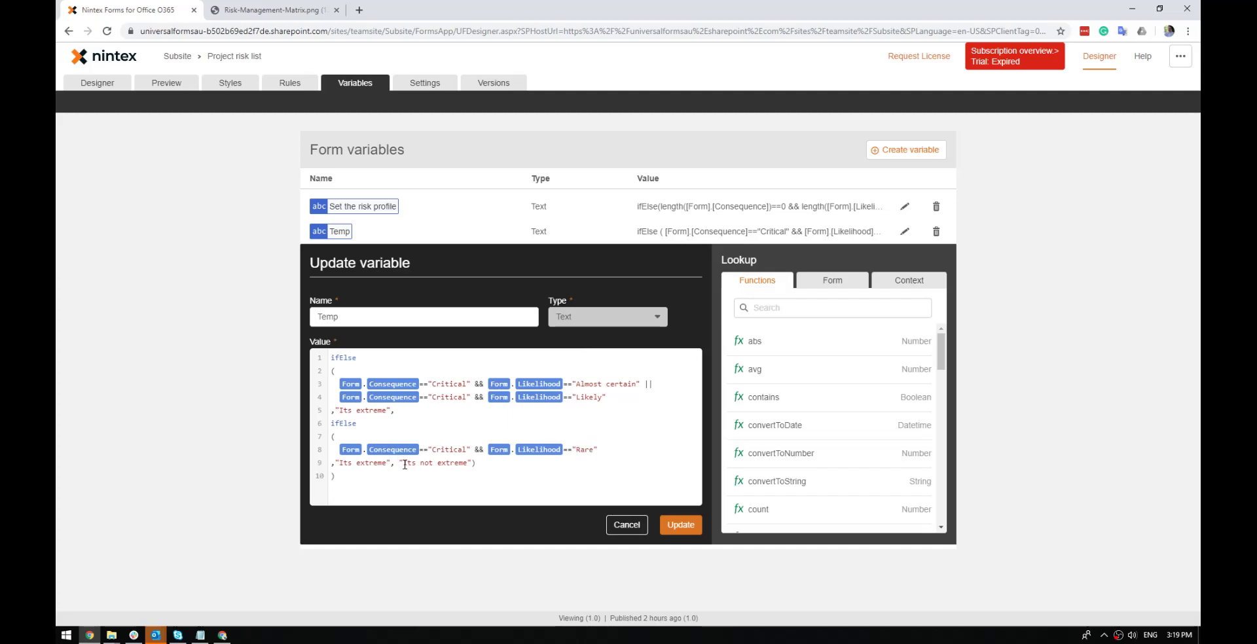
pyautogui.doubleClick(457, 449)
pyautogui.write('Insigni')
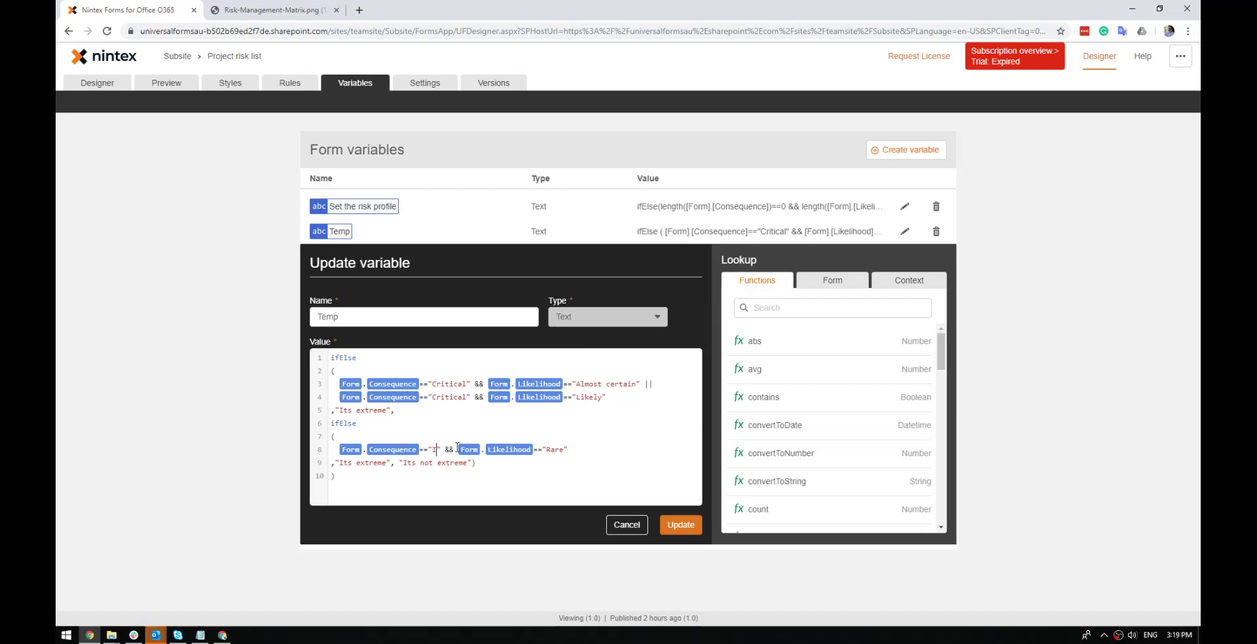
pyautogui.write('ficant')
pyautogui.click(686, 527)
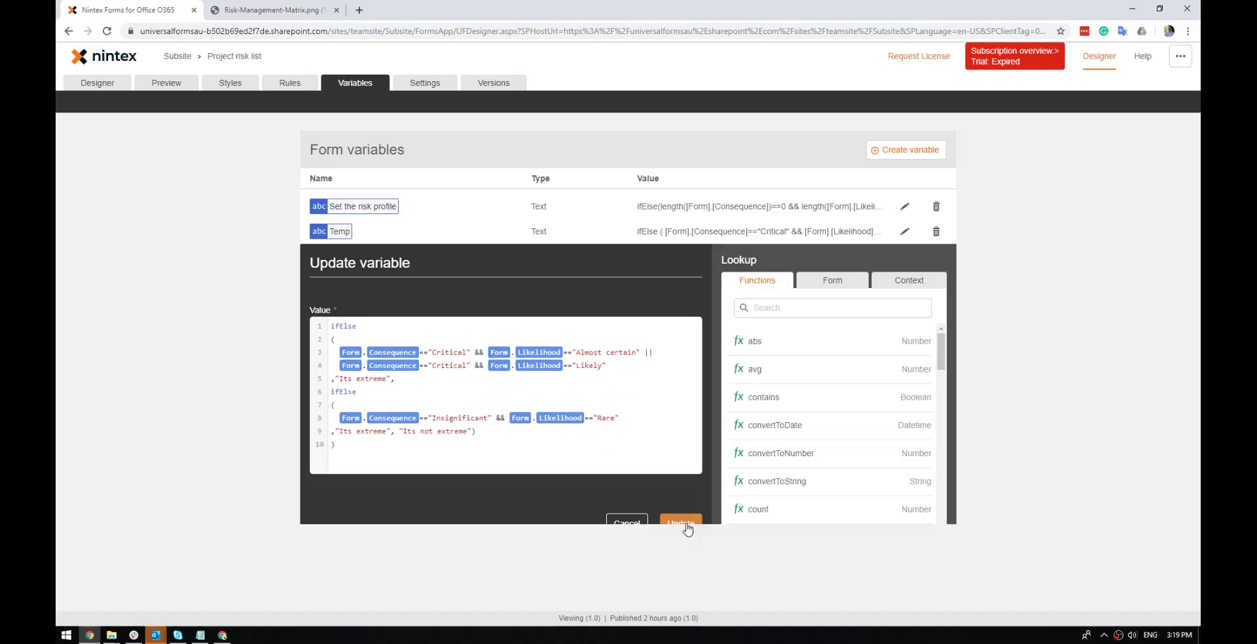
# Preview the form and test the label with likelihood Rare and consequence Insignificant
pyautogui.click(166, 83)
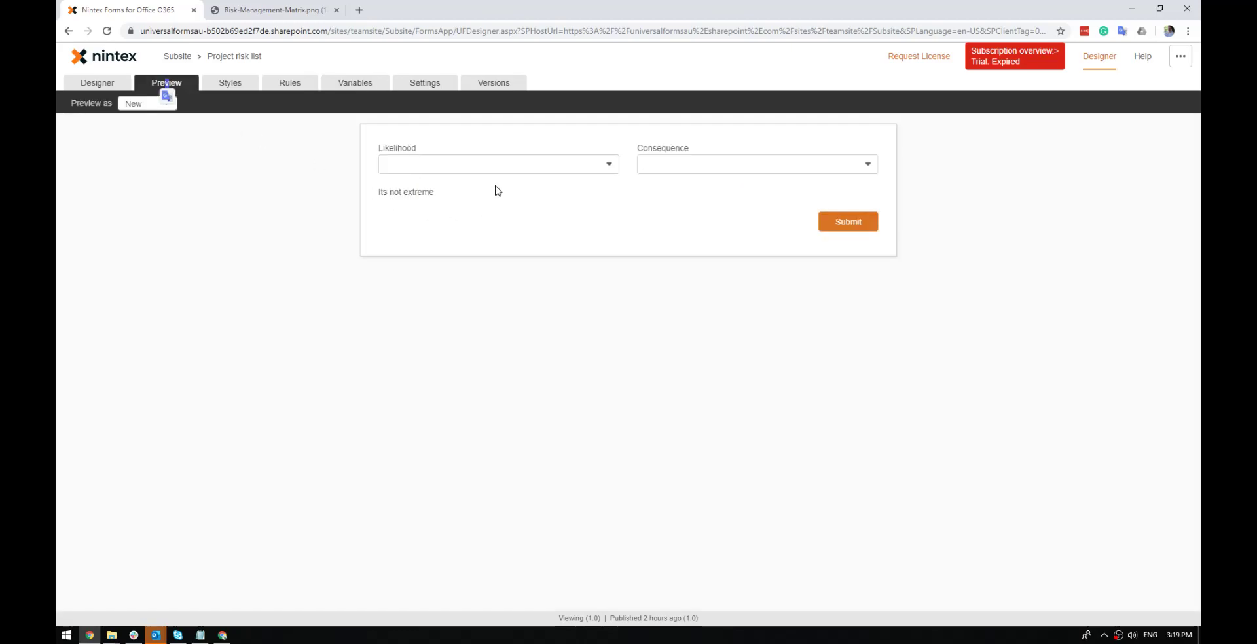
pyautogui.click(496, 165)
pyautogui.click(497, 222)
pyautogui.click(680, 172)
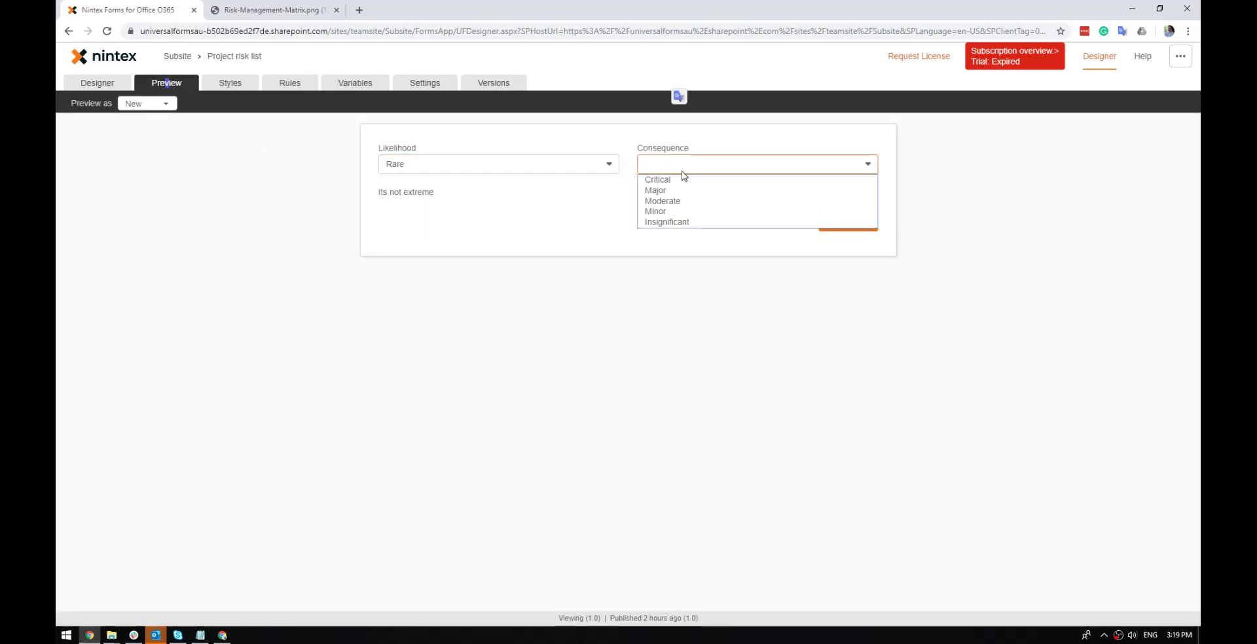
pyautogui.click(711, 222)
# Set the nested ifElse results in the Temp variable to "Low" and "Its not low", and update the variable
pyautogui.click(289, 83)
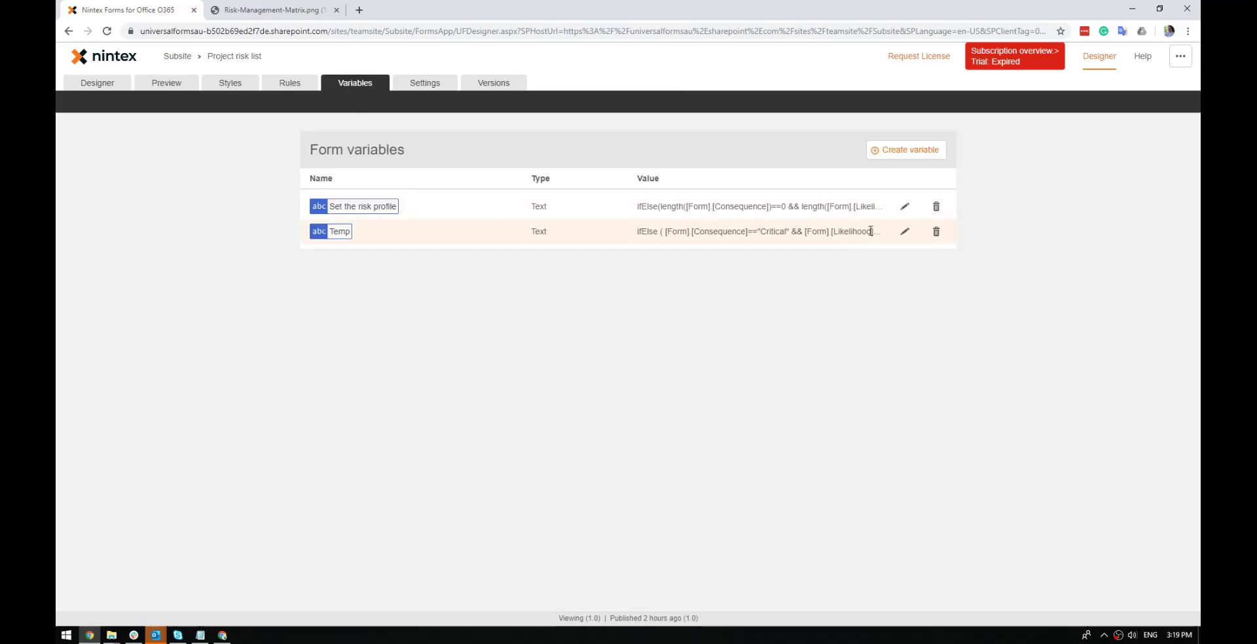
pyautogui.click(904, 232)
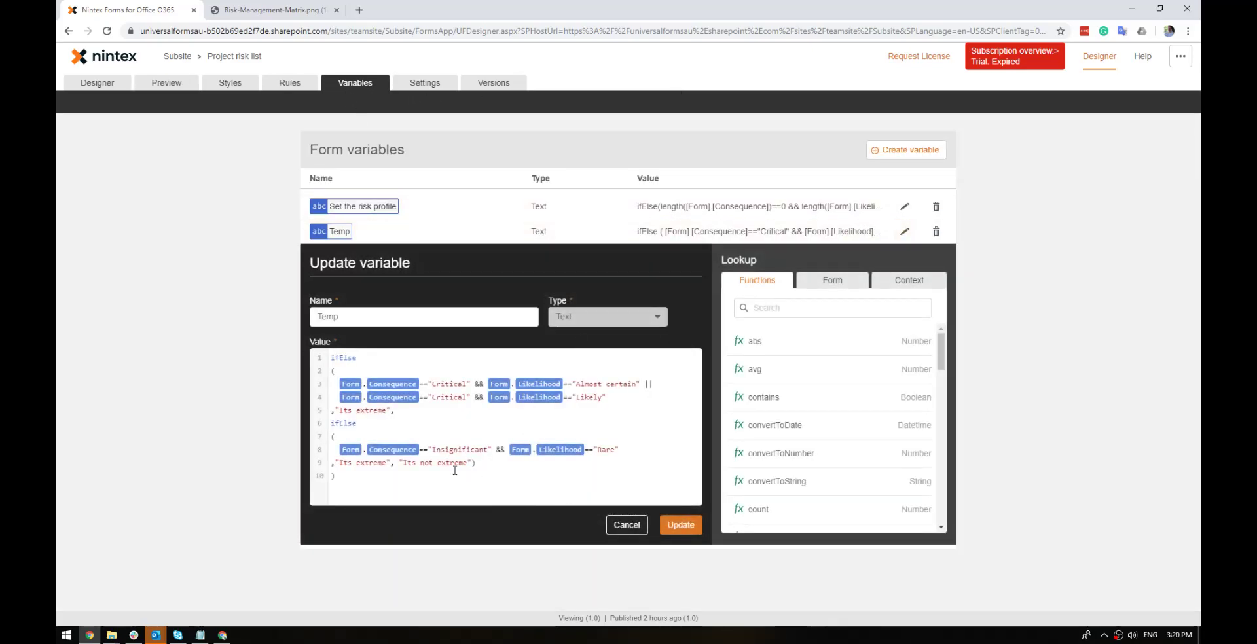
pyautogui.moveTo(388, 462); pyautogui.dragTo(342, 462)
pyautogui.click(288, 10)
pyautogui.click(131, 10)
pyautogui.write('Low')
pyautogui.press('End')
pyautogui.press('Left')
pyautogui.press('Left')
pyautogui.press('Left')
pyautogui.press('Right')
pyautogui.hotkey('ctrl', 'shift', 'Left')
pyautogui.write('low')
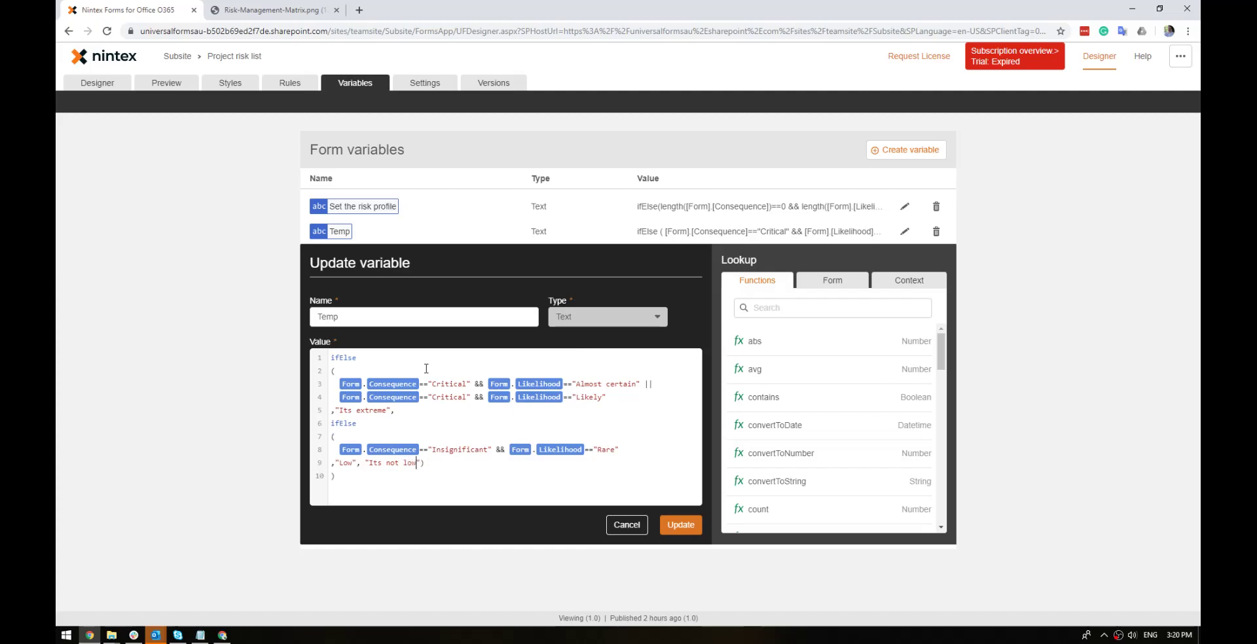
pyautogui.click(680, 524)
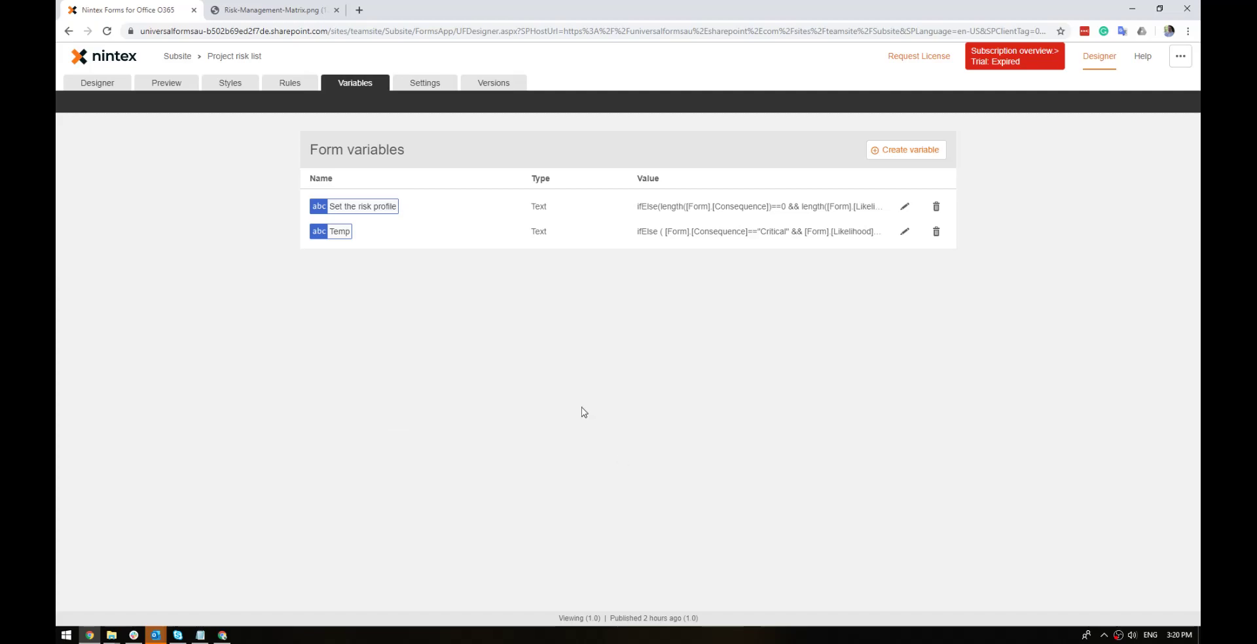
# Preview the form and test the label with Rare and Insignificant, followed by a different likelihood with consequence Critical
pyautogui.click(160, 84)
pyautogui.click(424, 165)
pyautogui.click(614, 309)
pyautogui.click(477, 168)
pyautogui.click(485, 222)
pyautogui.click(687, 168)
pyautogui.click(698, 222)
pyautogui.click(547, 168)
pyautogui.click(535, 179)
pyautogui.click(681, 166)
pyautogui.click(666, 180)
# Open the Set the risk profile variable and try || instead of && between the Consequence and Likelihood length checks
pyautogui.click(370, 91)
pyautogui.click(904, 232)
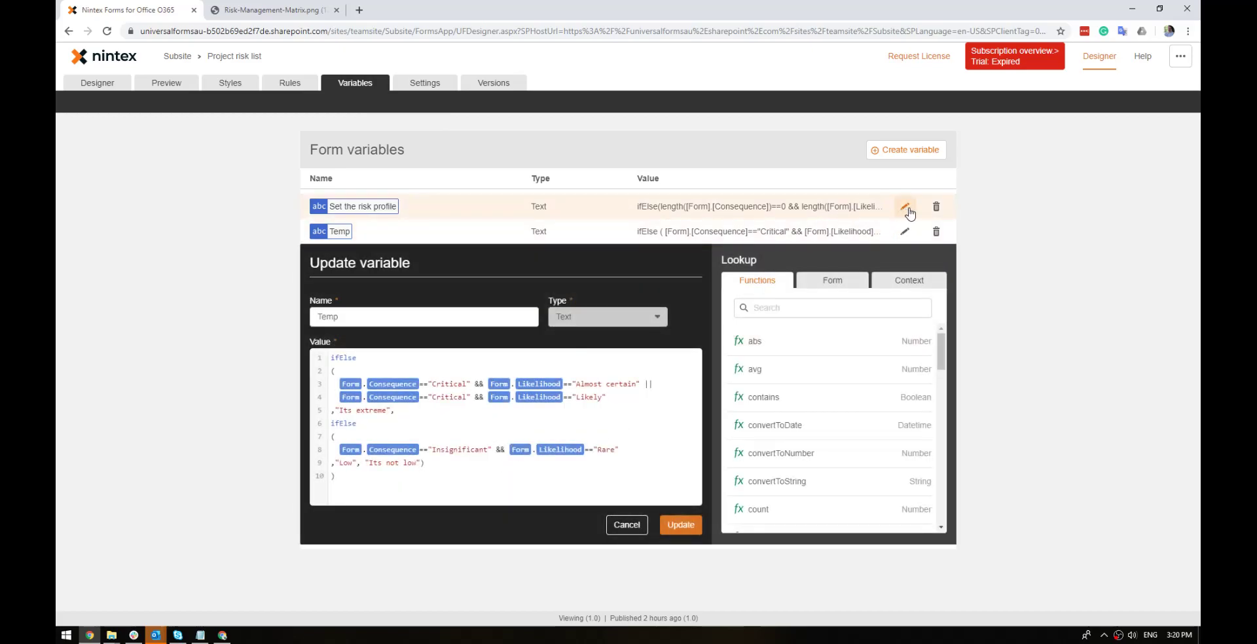
pyautogui.click(905, 207)
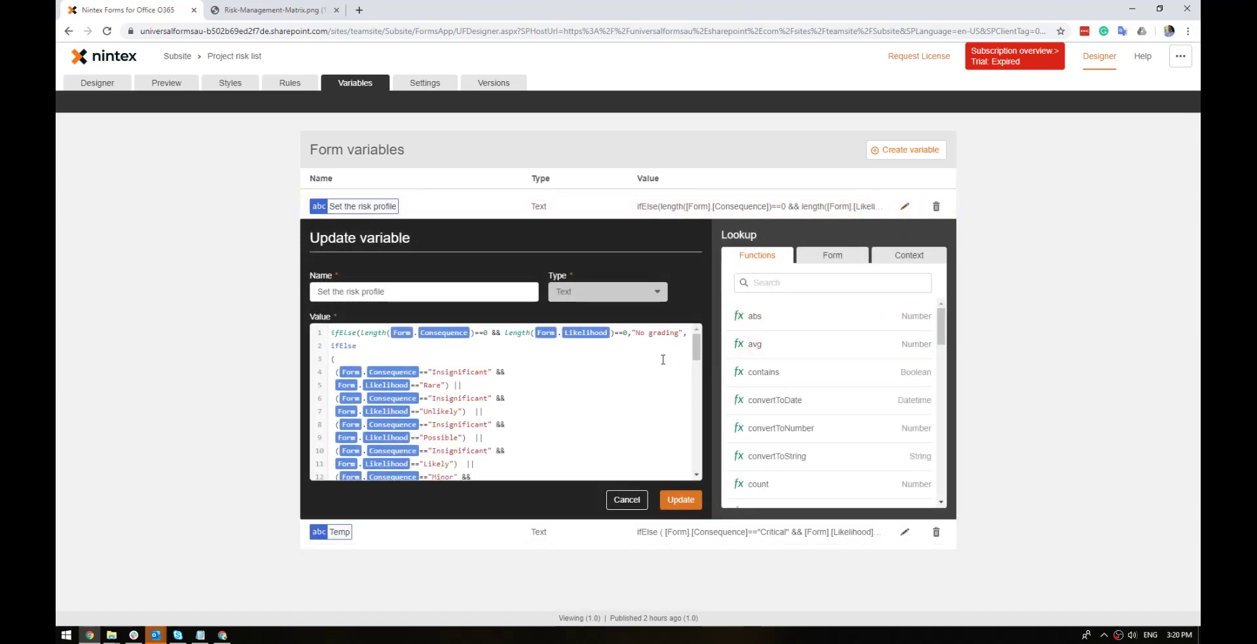
pyautogui.scroll(-2, 652, 369)
pyautogui.scroll(2, 651, 368)
pyautogui.hotkey('shift', 'Left')
pyautogui.hotkey('shift', 'Left')
pyautogui.write('||')
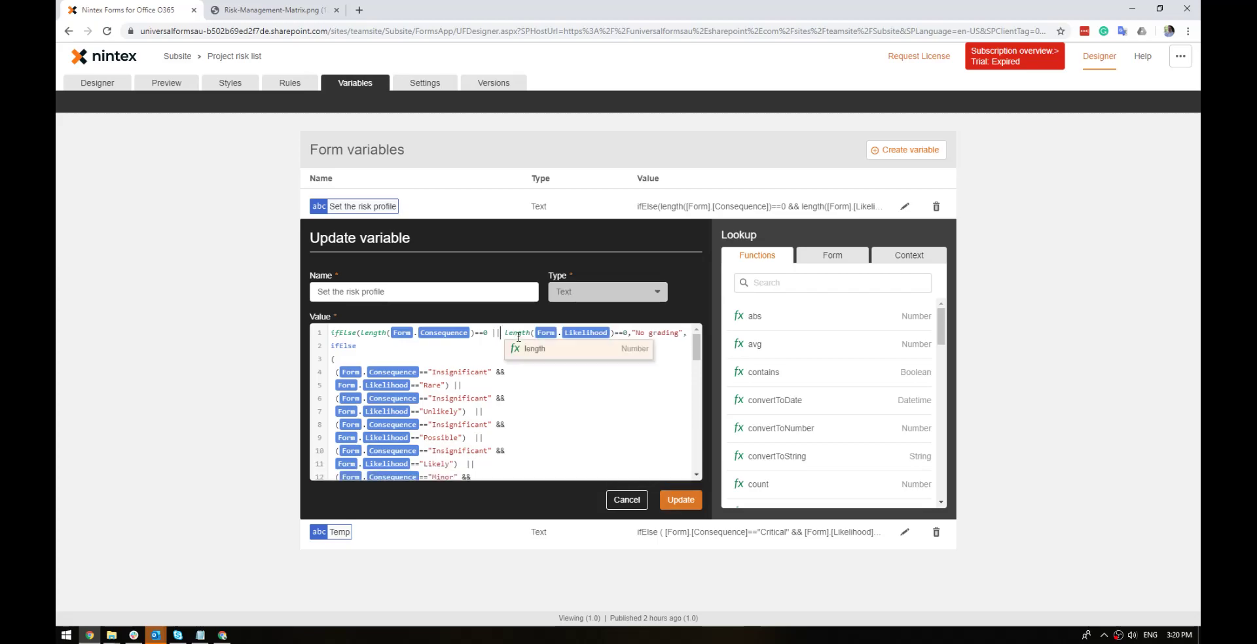
# Review the formula's Low, Medium, High and Extreme condition blocks alongside the risk matrix, and leave the variable, discarding the pending changes
pyautogui.click(590, 405)
pyautogui.scroll(-2, 454, 367)
pyautogui.scroll(2, 445, 368)
pyautogui.scroll(-5, 434, 369)
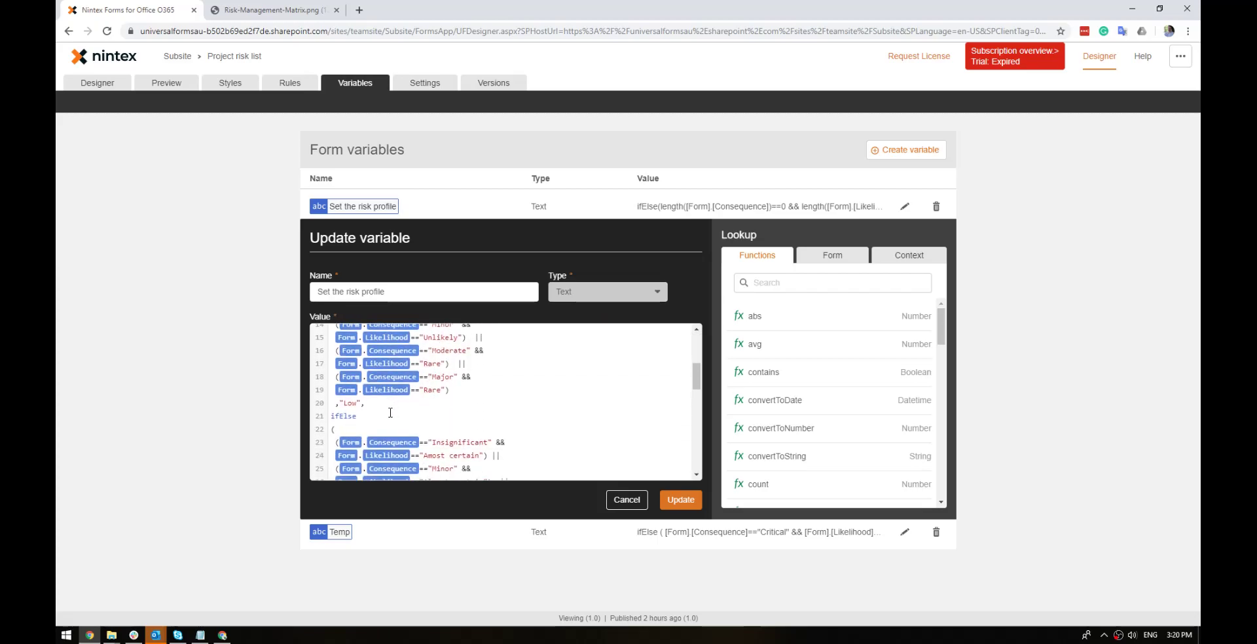
pyautogui.click(282, 9)
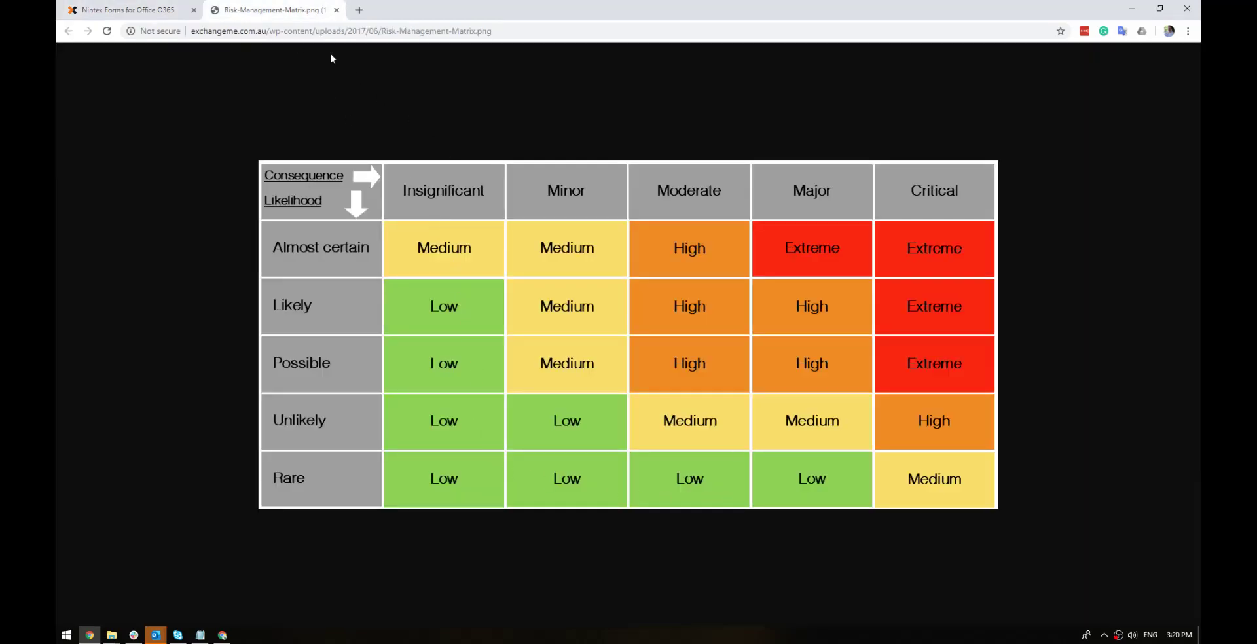
pyautogui.click(159, 8)
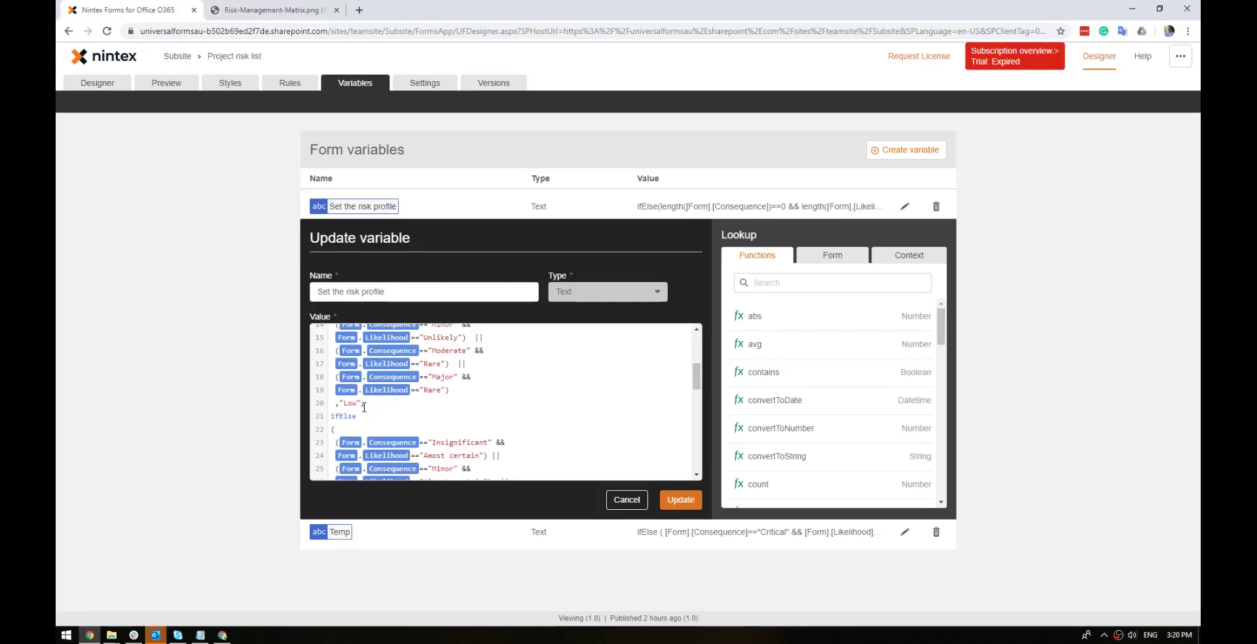
pyautogui.scroll(-6, 387, 408)
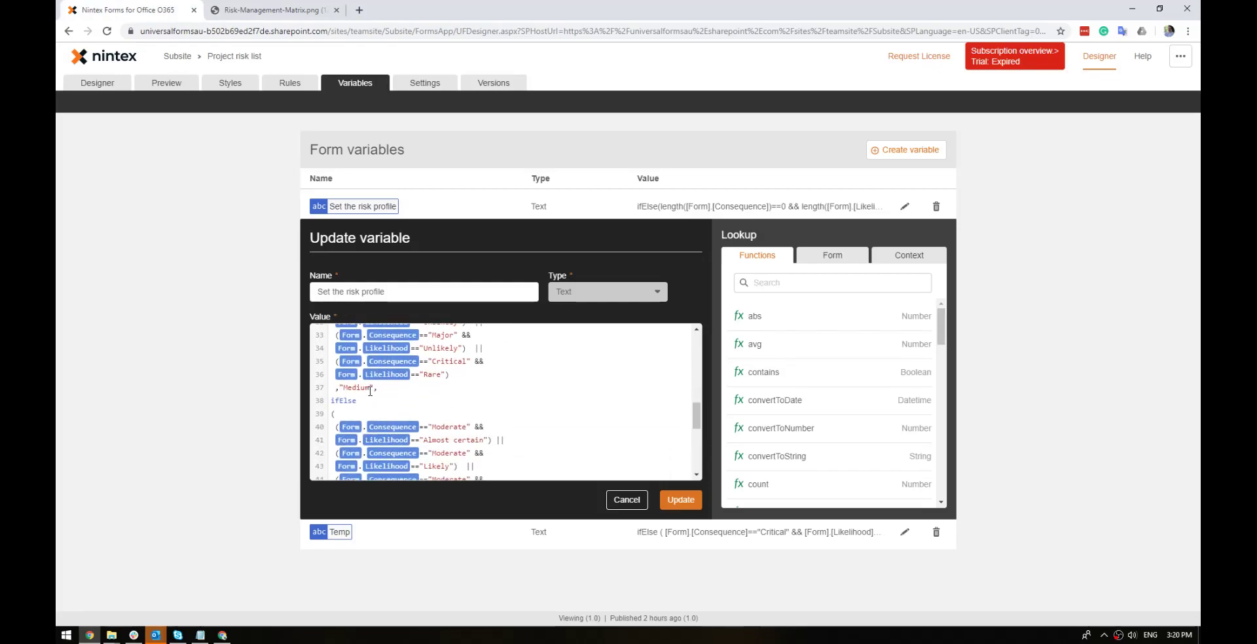
pyautogui.scroll(-3, 361, 400)
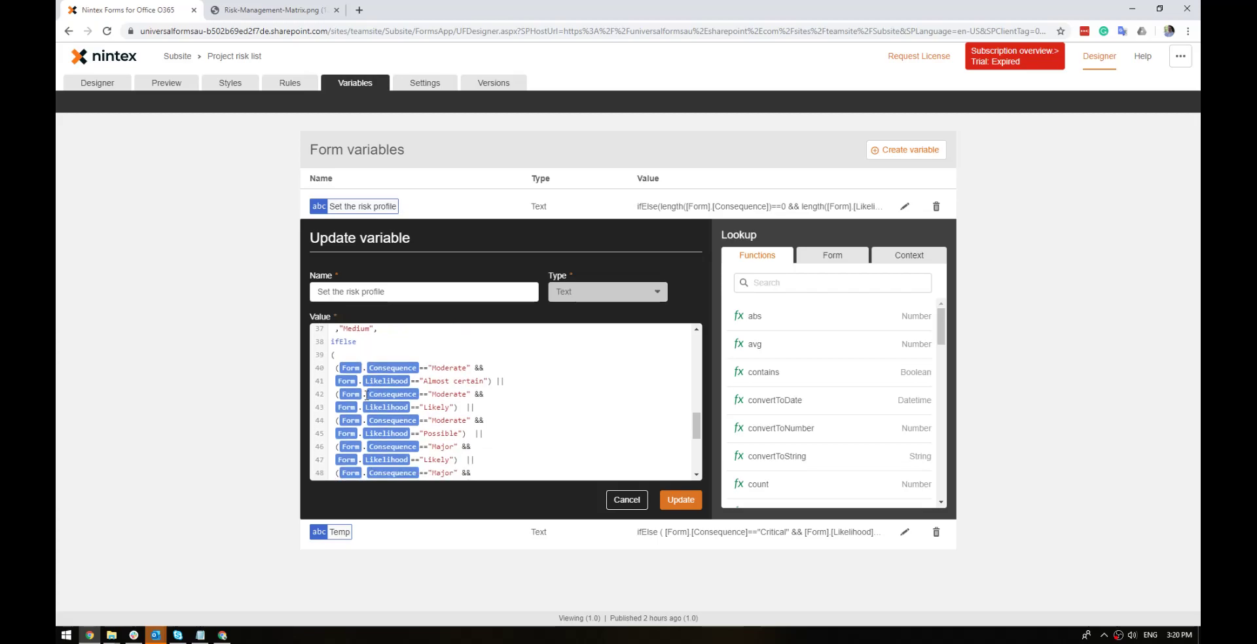
pyautogui.scroll(-3, 384, 412)
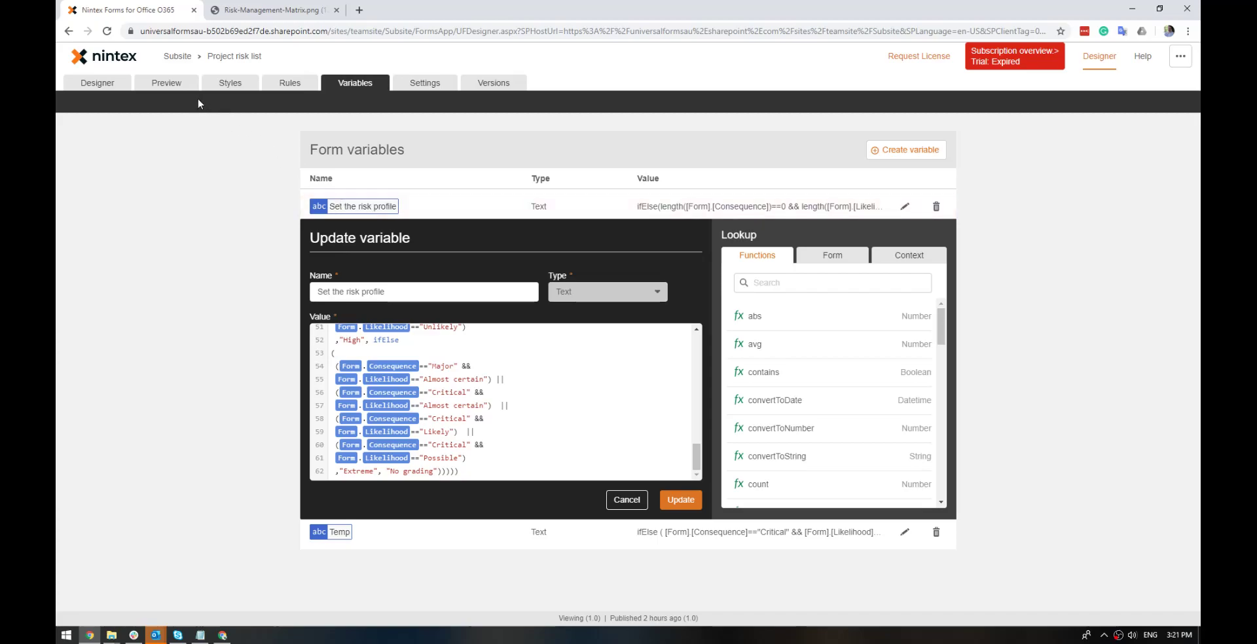
pyautogui.click(106, 85)
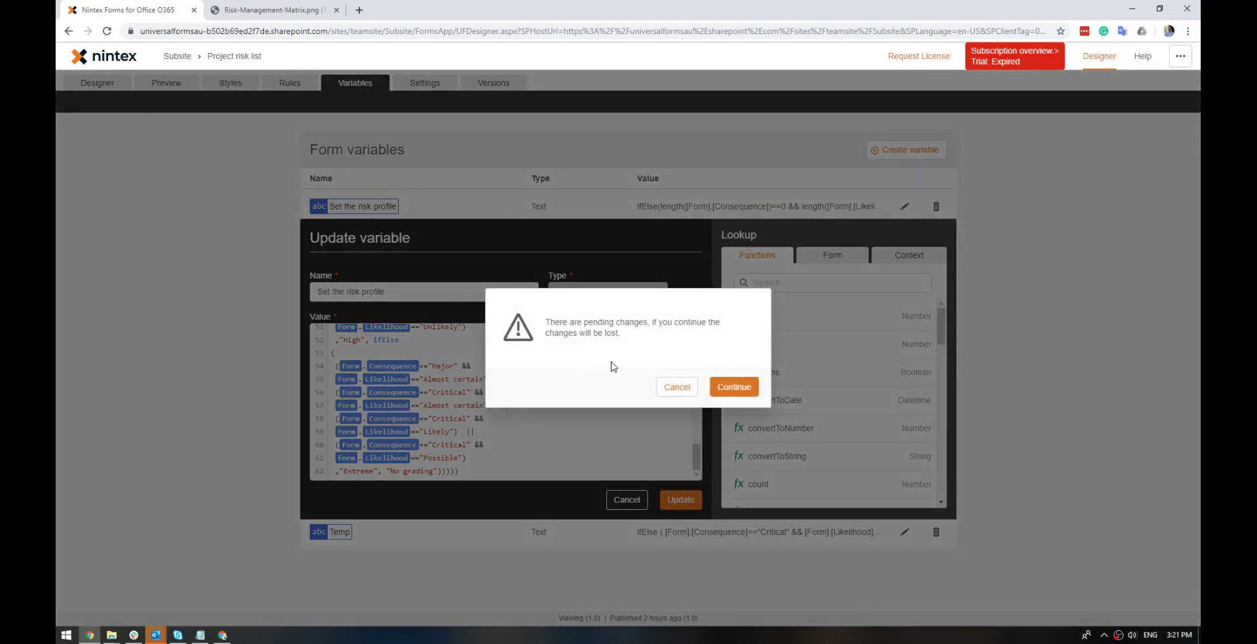
pyautogui.click(734, 386)
# Edit the Set the risk profile variable to use || instead of && between the Consequence and Likelihood length checks, and update it
pyautogui.click(370, 81)
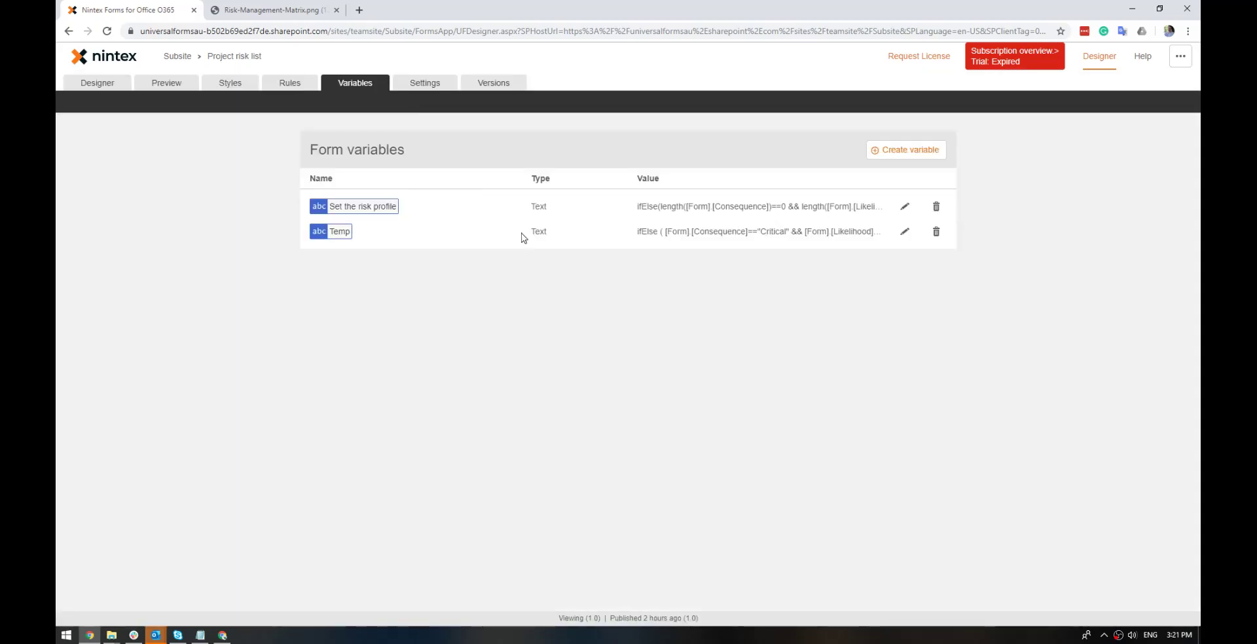
pyautogui.click(904, 208)
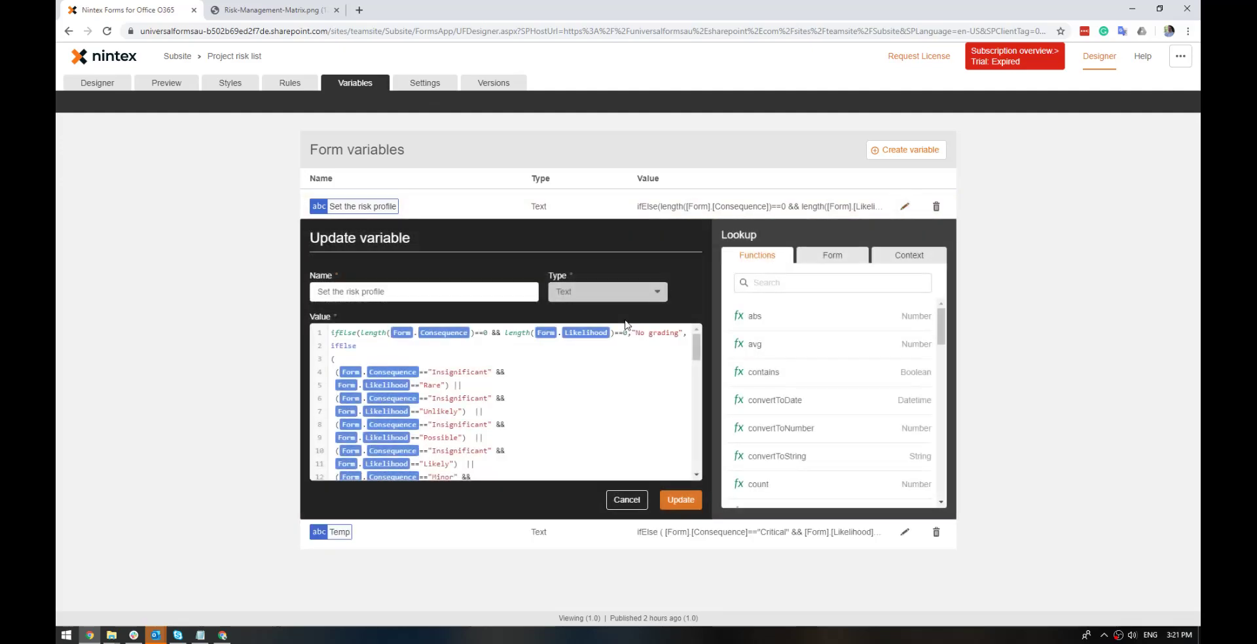
pyautogui.doubleClick(496, 332)
pyautogui.write('||')
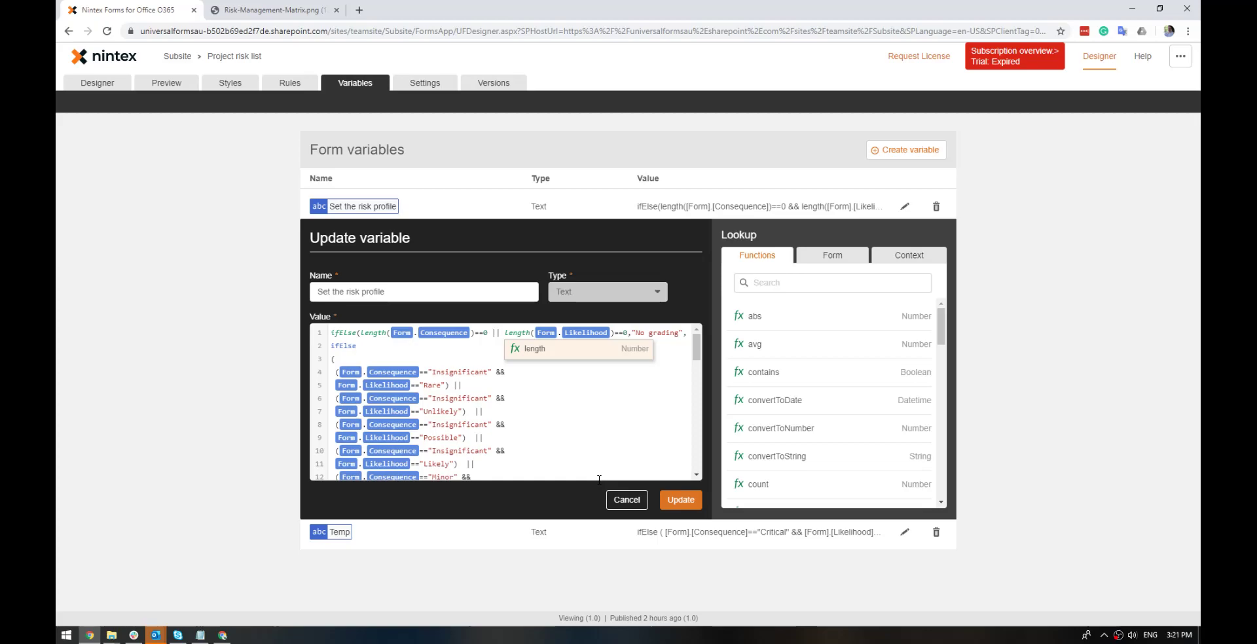
pyautogui.click(681, 500)
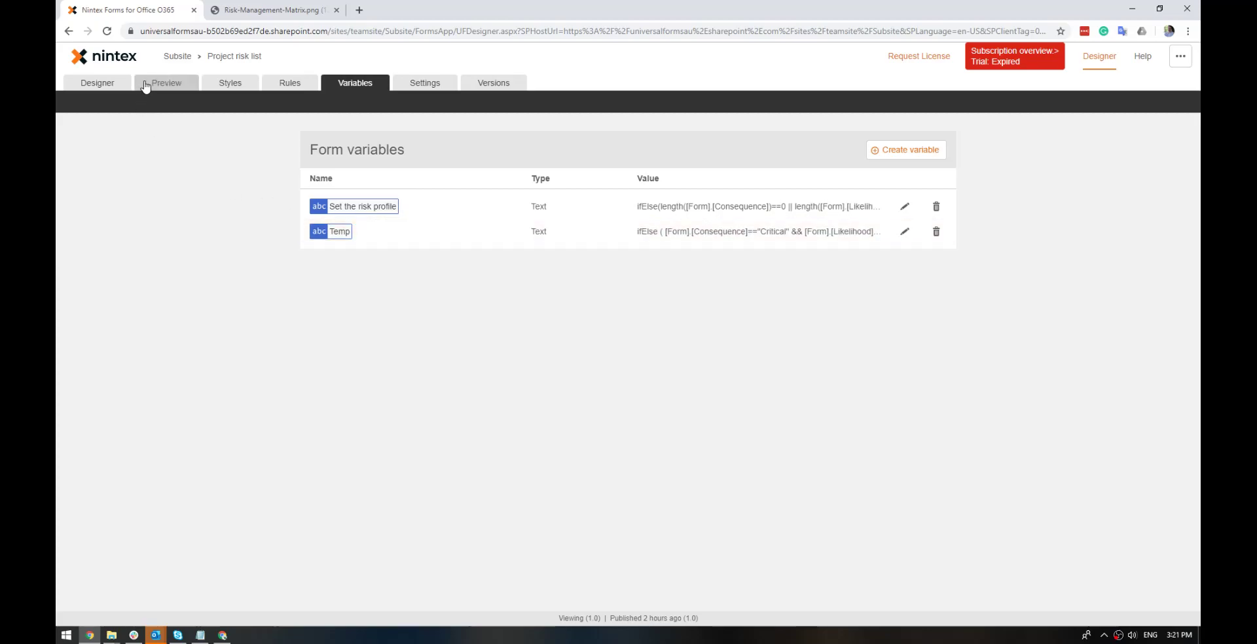
# Replace the Temp variable in the form's label with the Set the risk profile variable
pyautogui.click(110, 84)
pyautogui.click(488, 226)
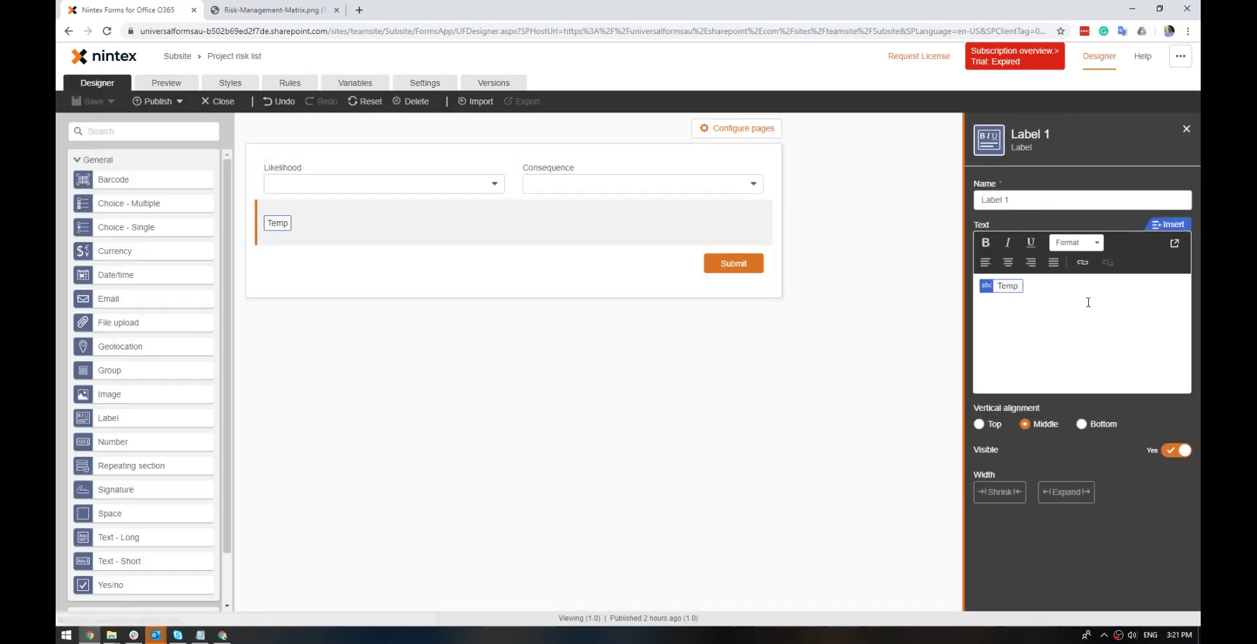
pyautogui.click(1170, 224)
pyautogui.click(974, 232)
# Preview the form and test likelihood Almost certain with consequence Moderate and with Major
pyautogui.click(167, 83)
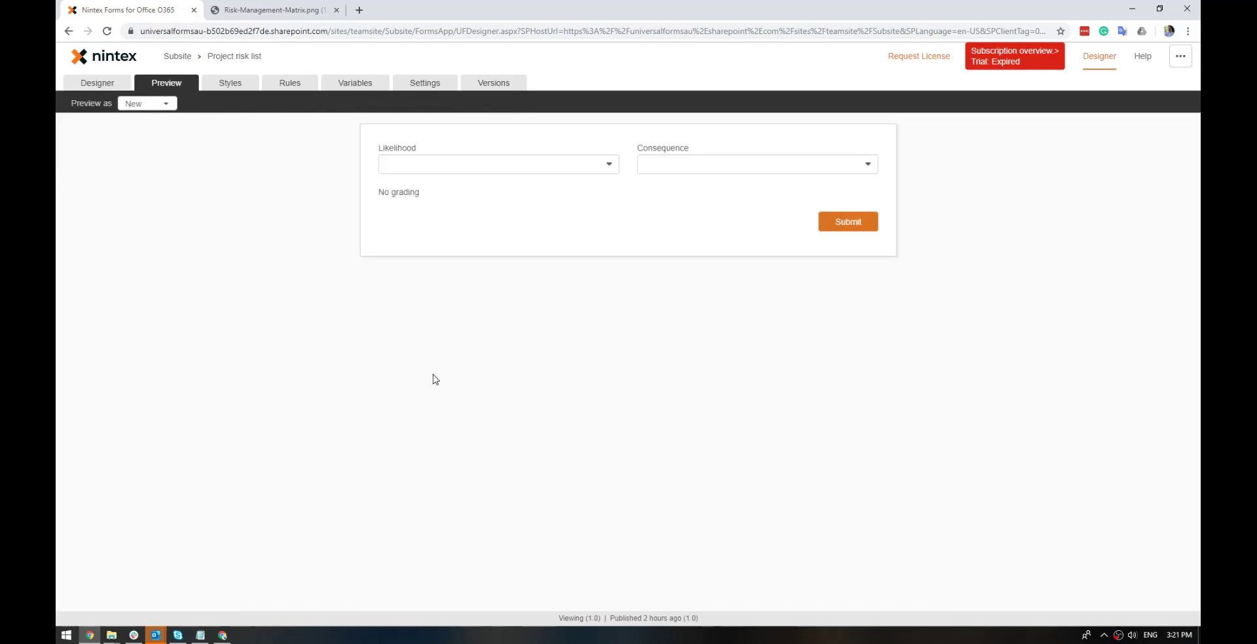
pyautogui.click(575, 168)
pyautogui.click(579, 181)
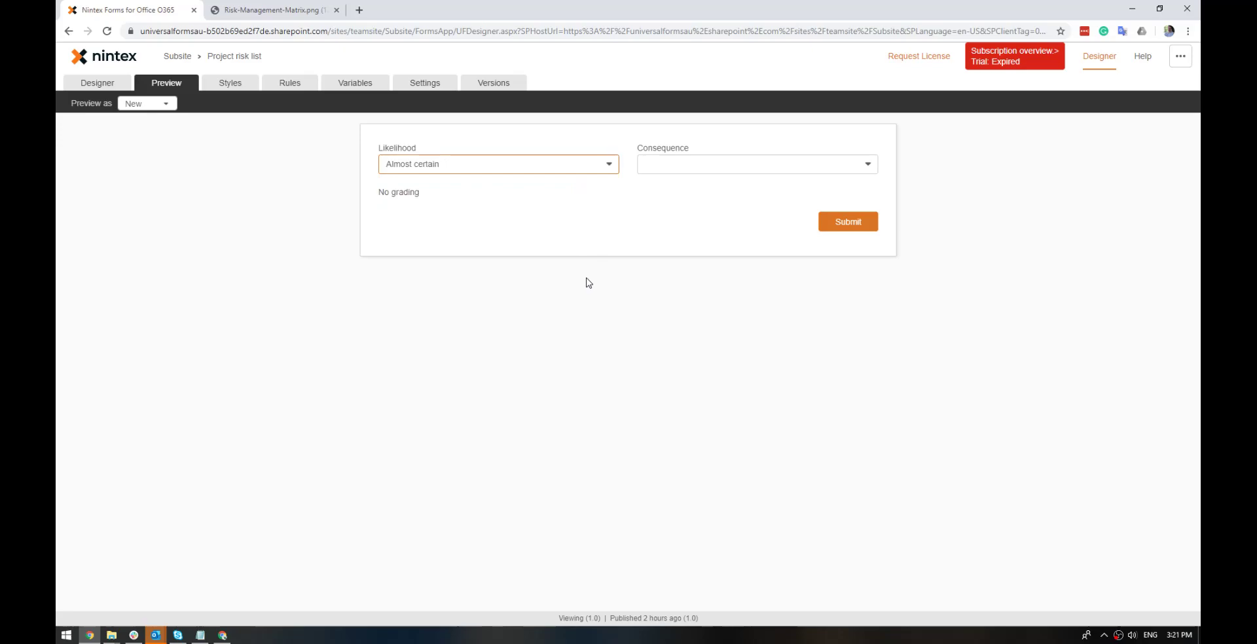
pyautogui.click(708, 171)
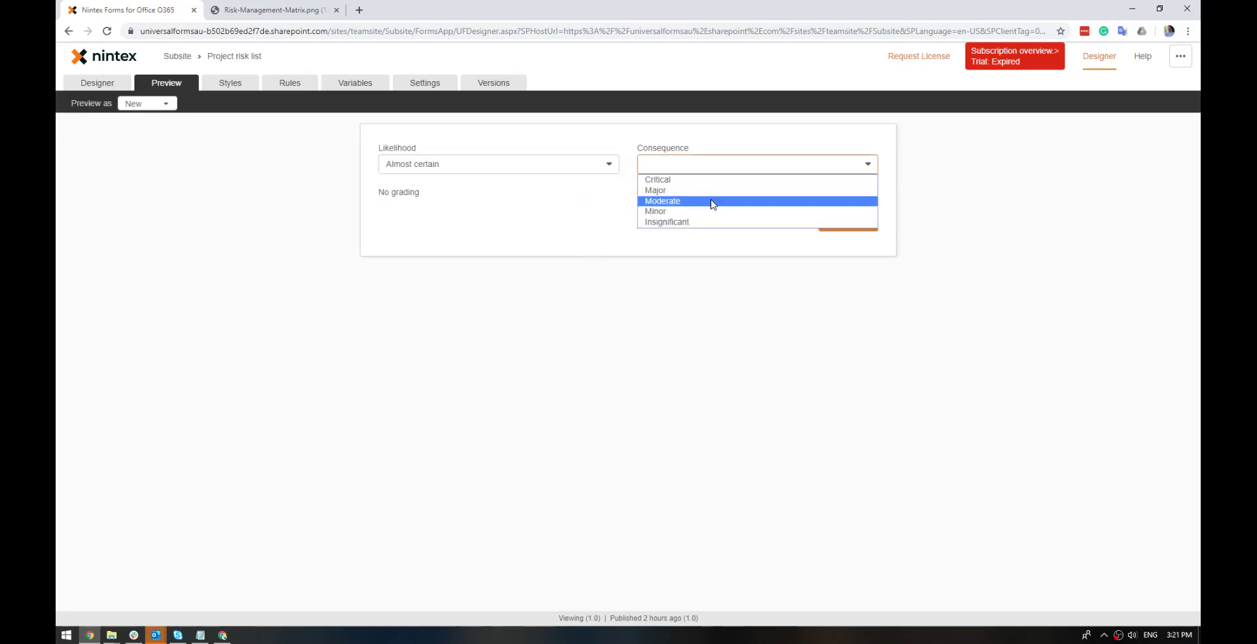
pyautogui.click(712, 203)
pyautogui.click(689, 169)
pyautogui.click(682, 190)
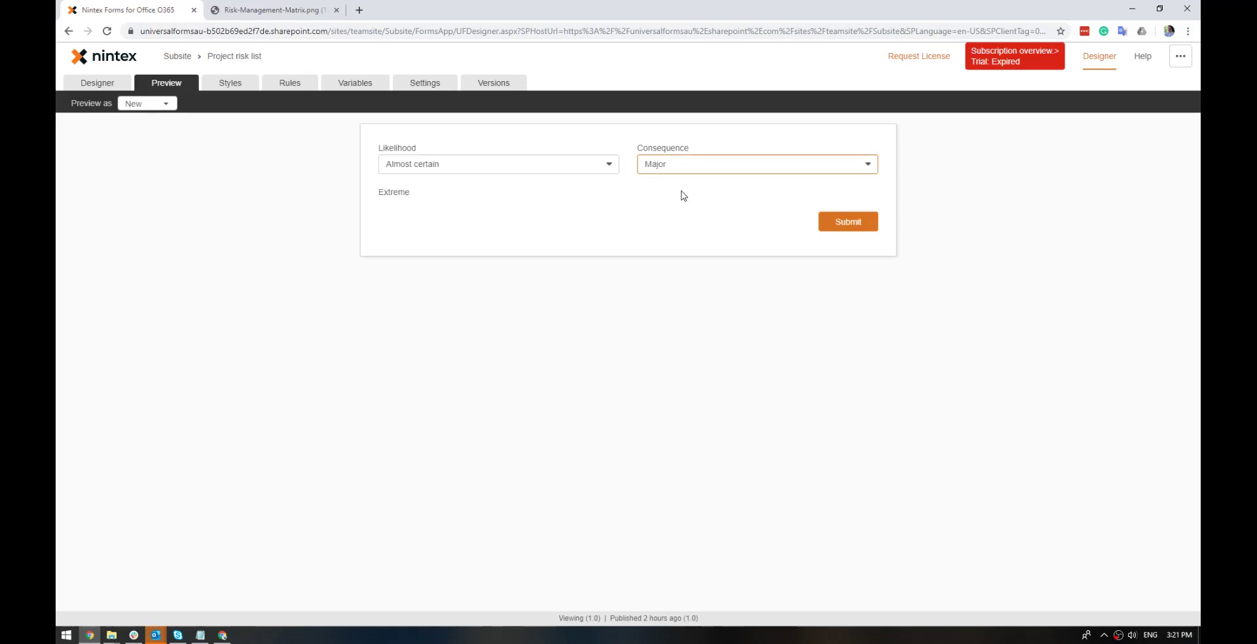
# Test the Likely, Possible, Unlikely and Rare likelihoods in turn with consequence Major in the preview
pyautogui.click(552, 163)
pyautogui.click(527, 192)
pyautogui.click(520, 168)
pyautogui.click(510, 198)
pyautogui.click(505, 169)
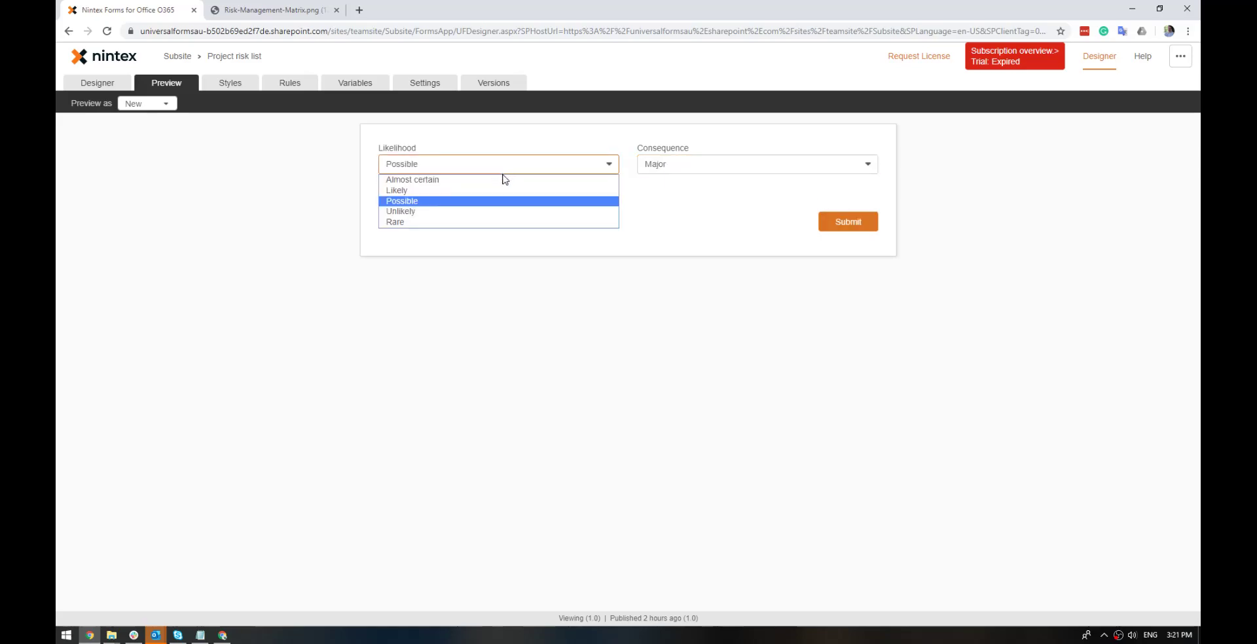
pyautogui.click(500, 212)
pyautogui.click(500, 167)
pyautogui.click(472, 223)
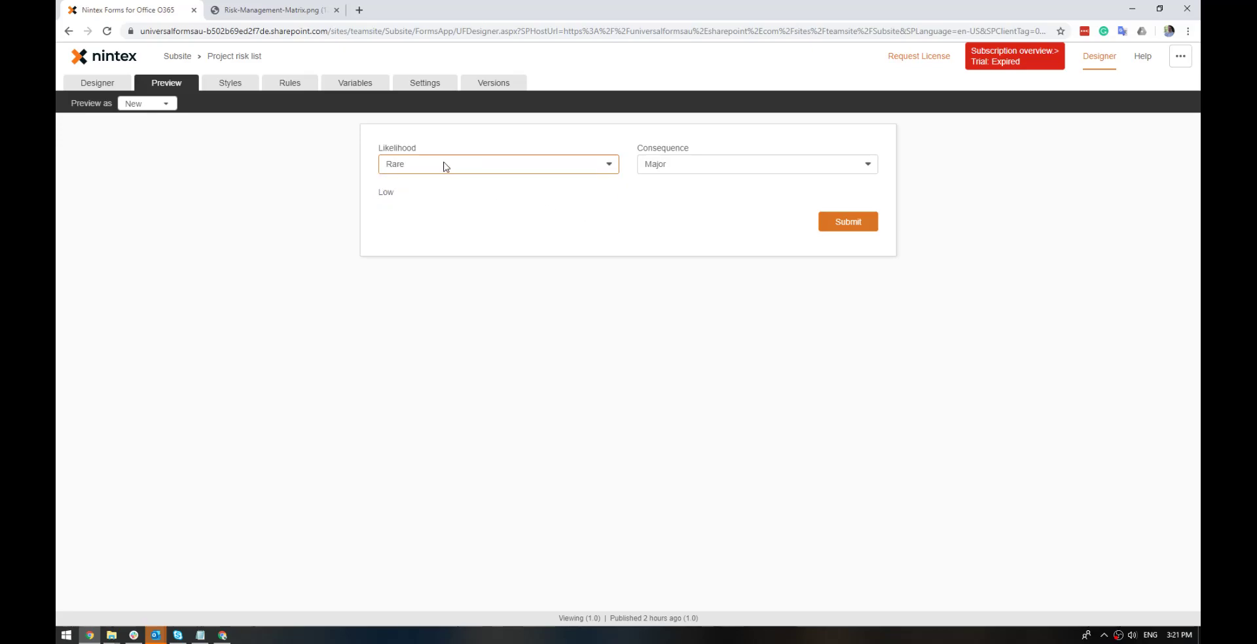
# Consult the risk matrix image, and test consequence Moderate with likelihood Rare and with Likely in the form preview
pyautogui.click(283, 17)
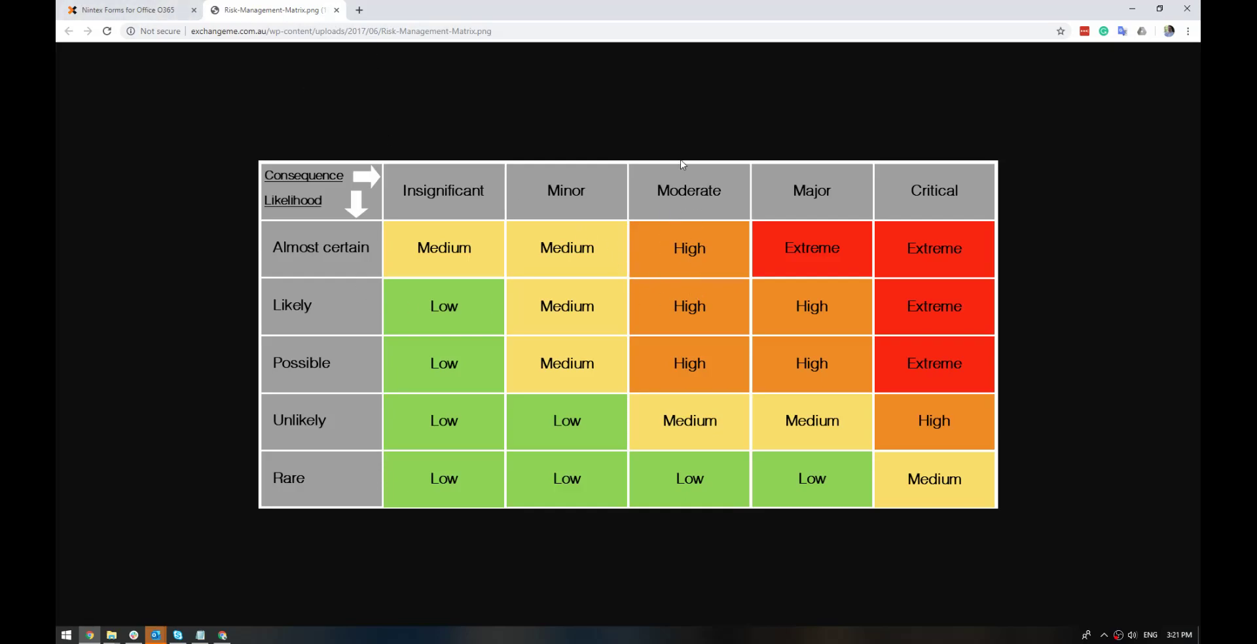
pyautogui.click(135, 8)
pyautogui.click(506, 166)
pyautogui.click(678, 165)
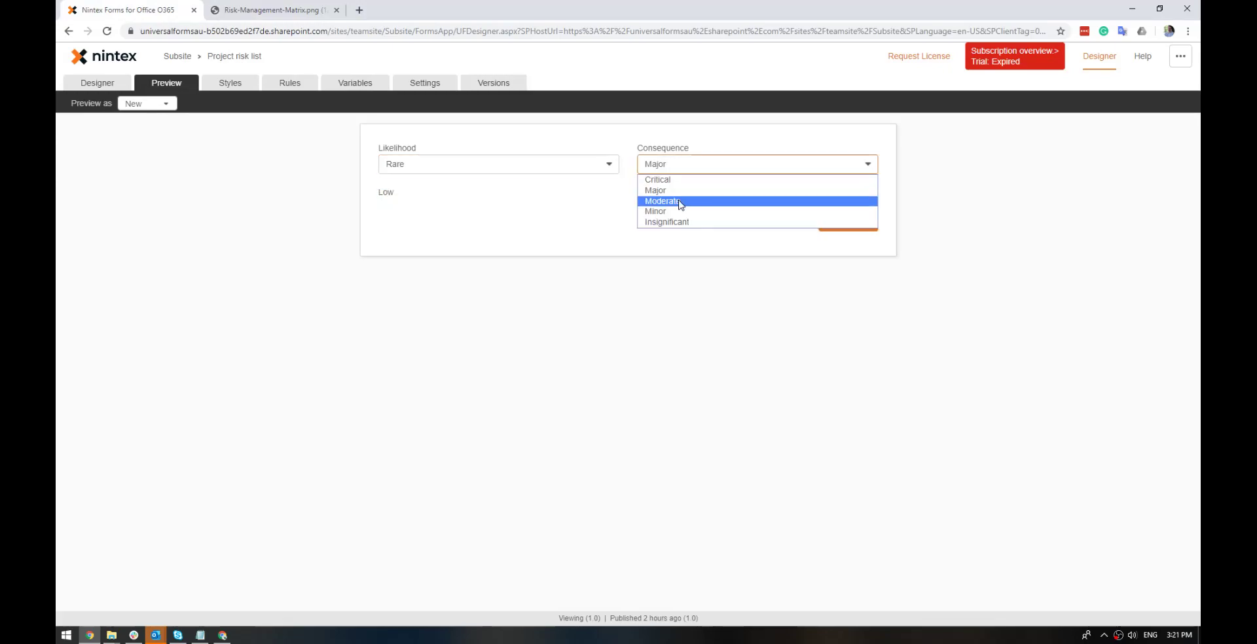
pyautogui.click(677, 201)
pyautogui.click(487, 168)
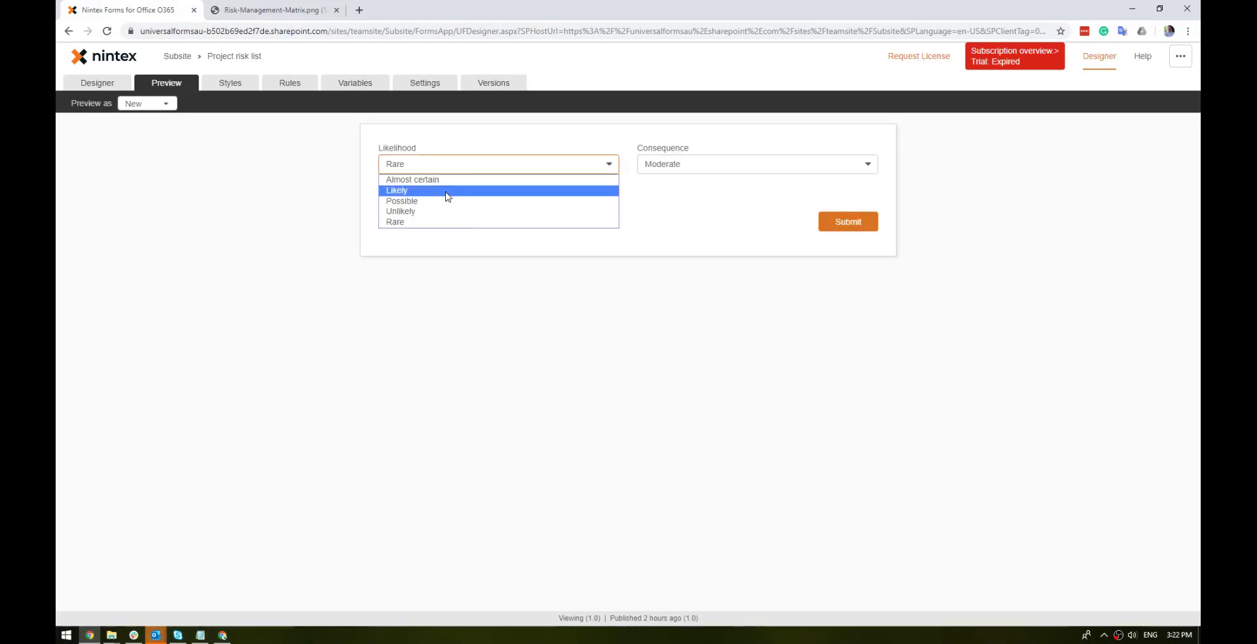
pyautogui.click(445, 189)
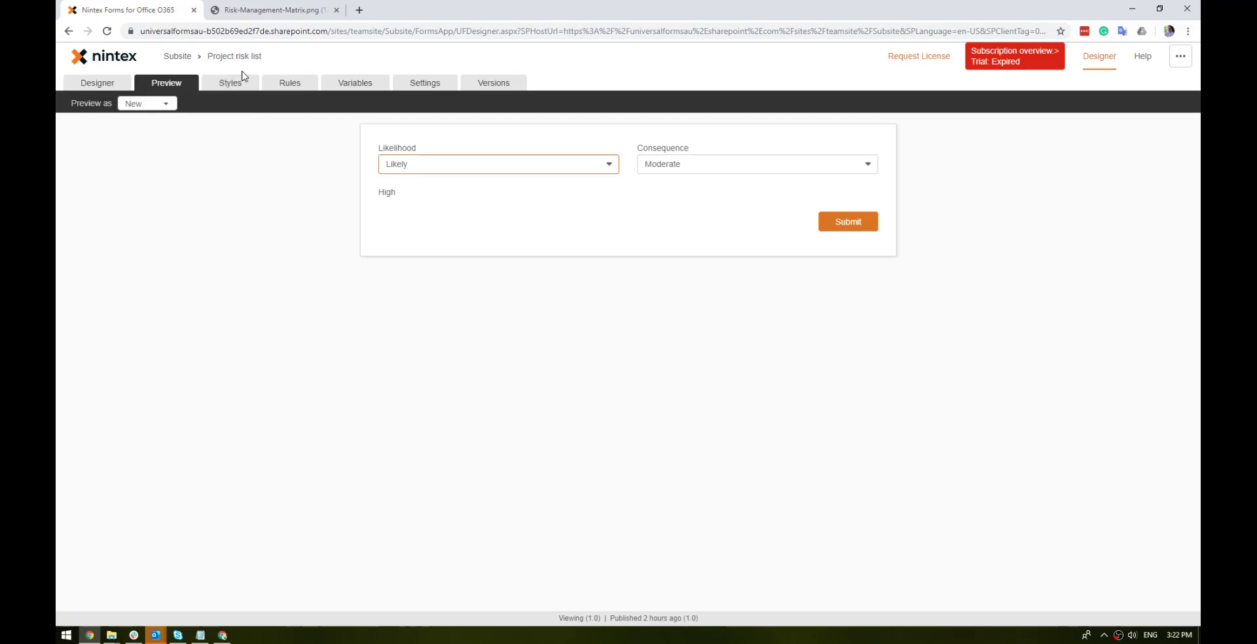
# Format the Set the risk profile variable in the form's label as Heading 1
pyautogui.click(98, 83)
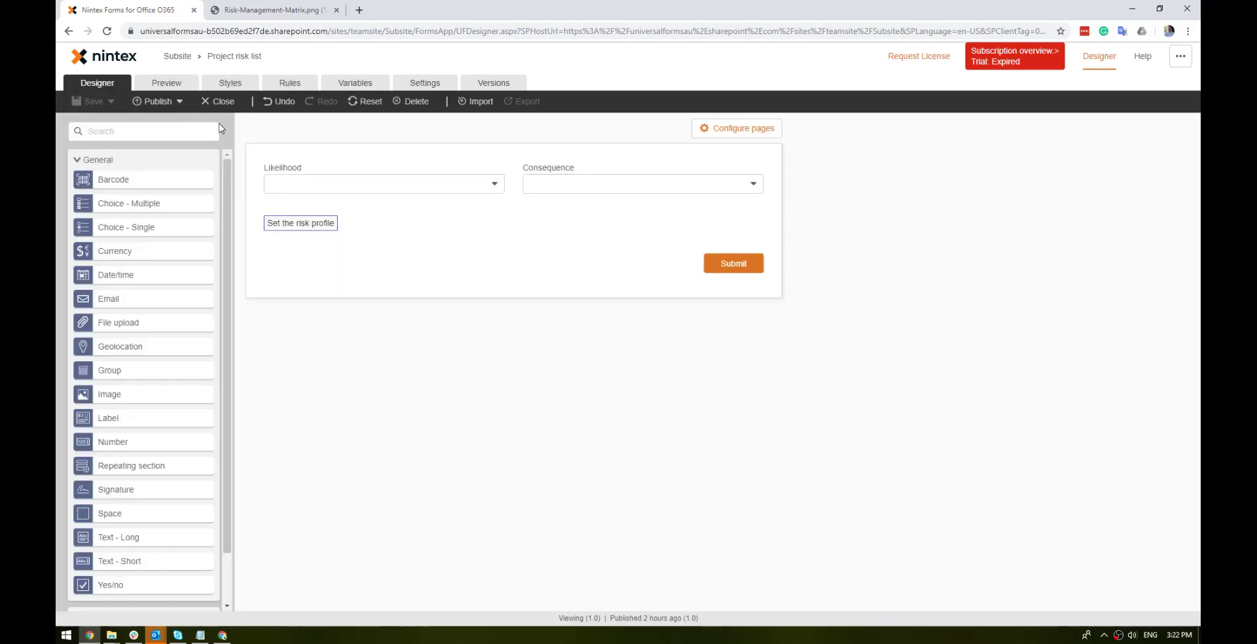
pyautogui.click(353, 224)
pyautogui.click(1003, 288)
pyautogui.click(1074, 251)
pyautogui.click(1099, 295)
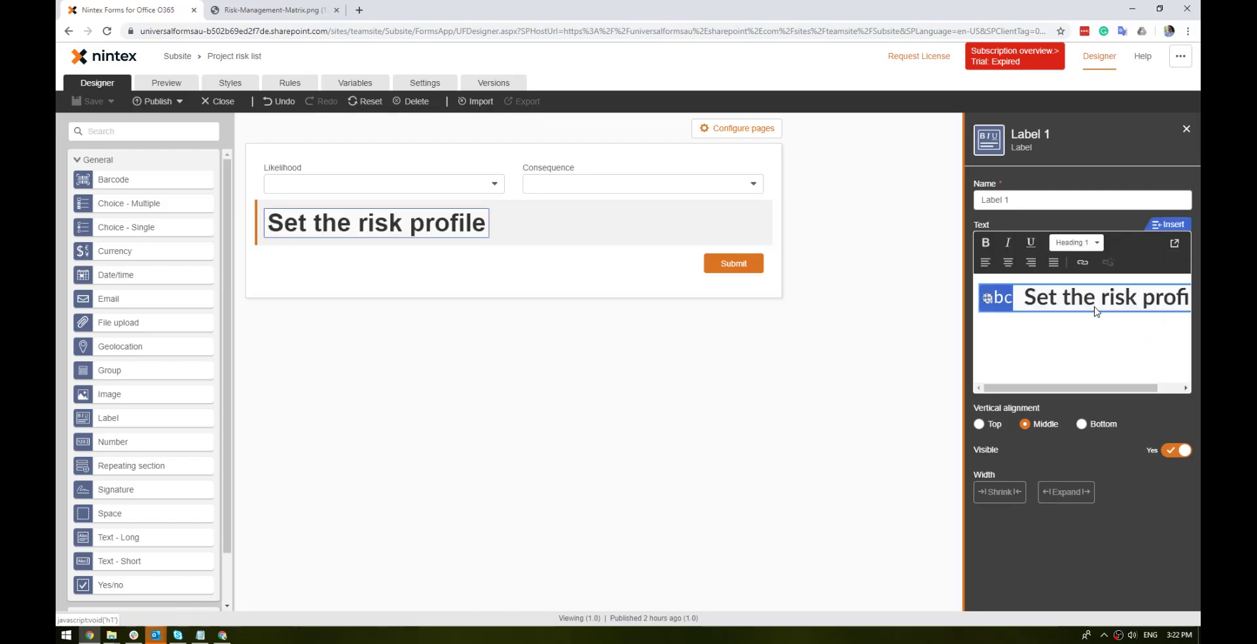